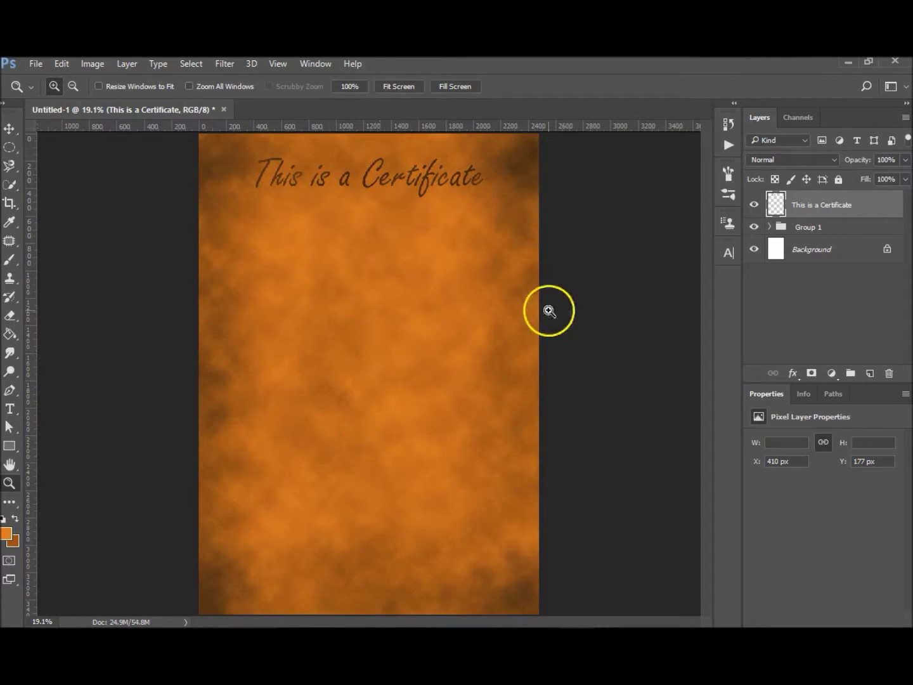
Step: Delete the finished certificate layers to leave a blank page, then add empty Layer 1
shift+click(861, 230)
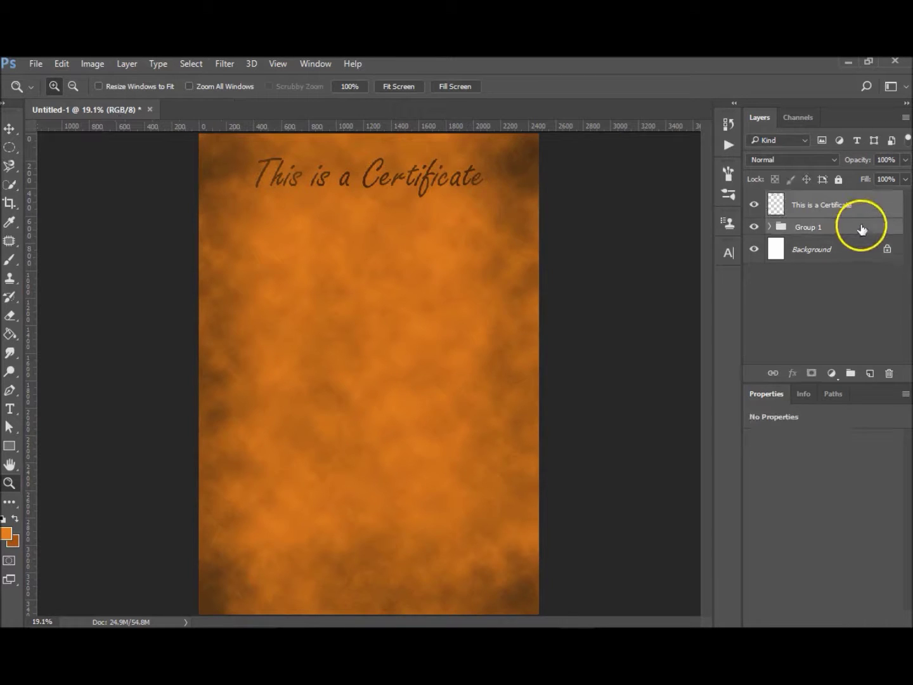
drag(873, 203, 890, 372)
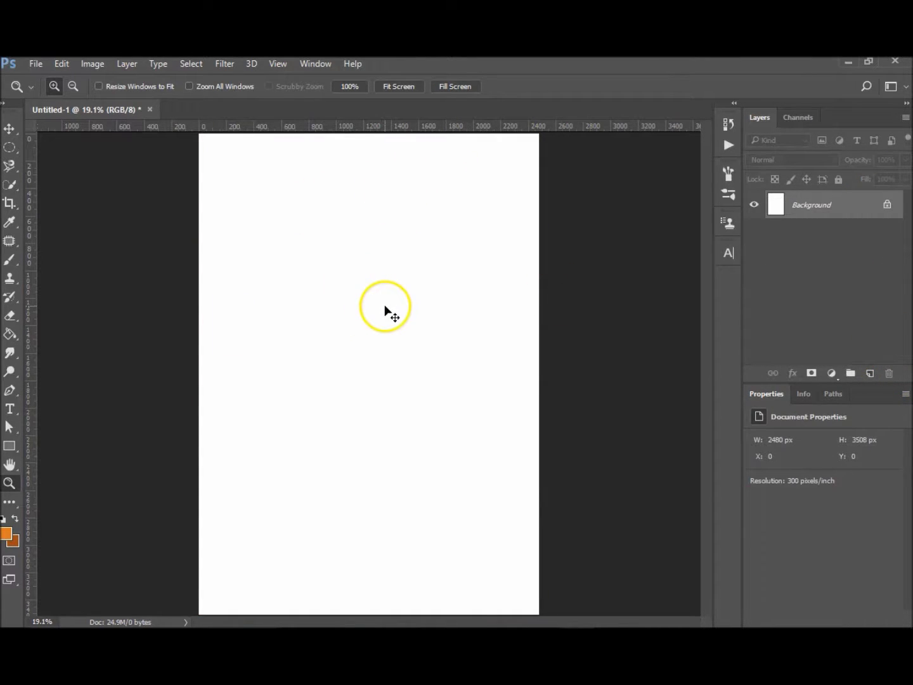
click(872, 374)
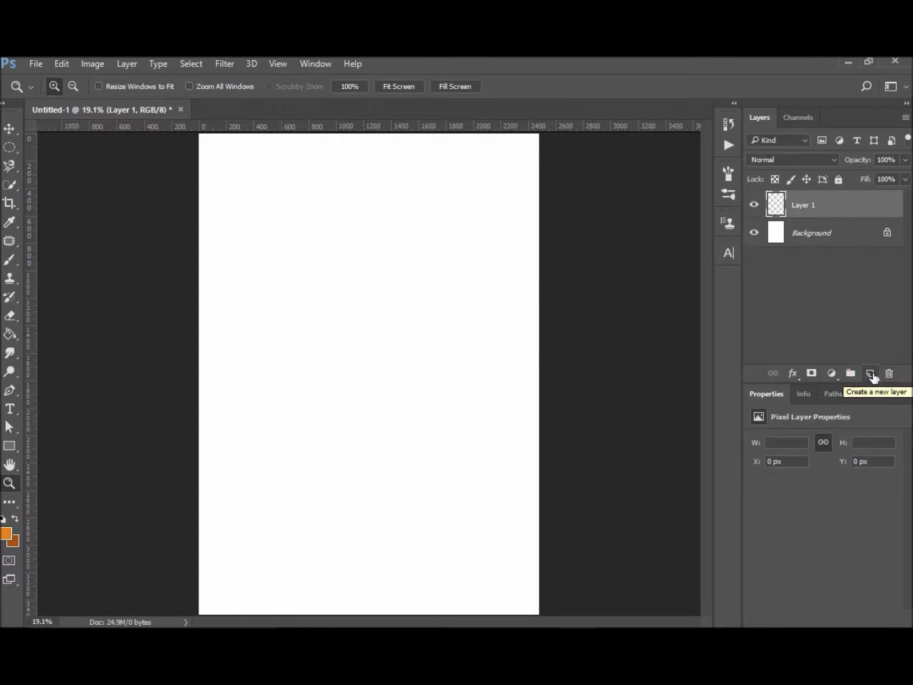
click(7, 538)
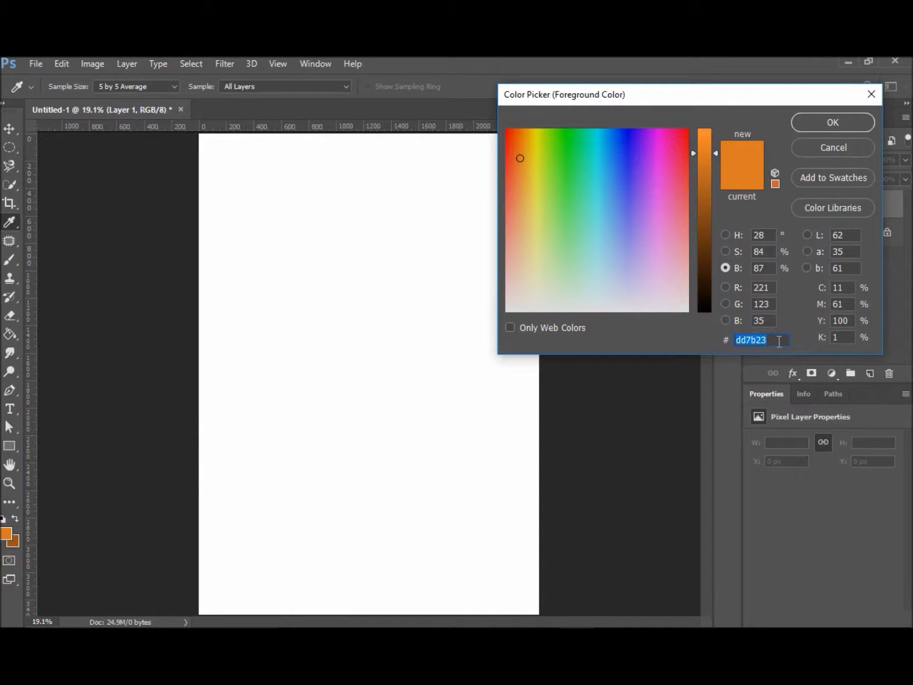
Step: Keep orange dd7b23 as the foreground colour and set the background colour to 9d4e15
click(821, 120)
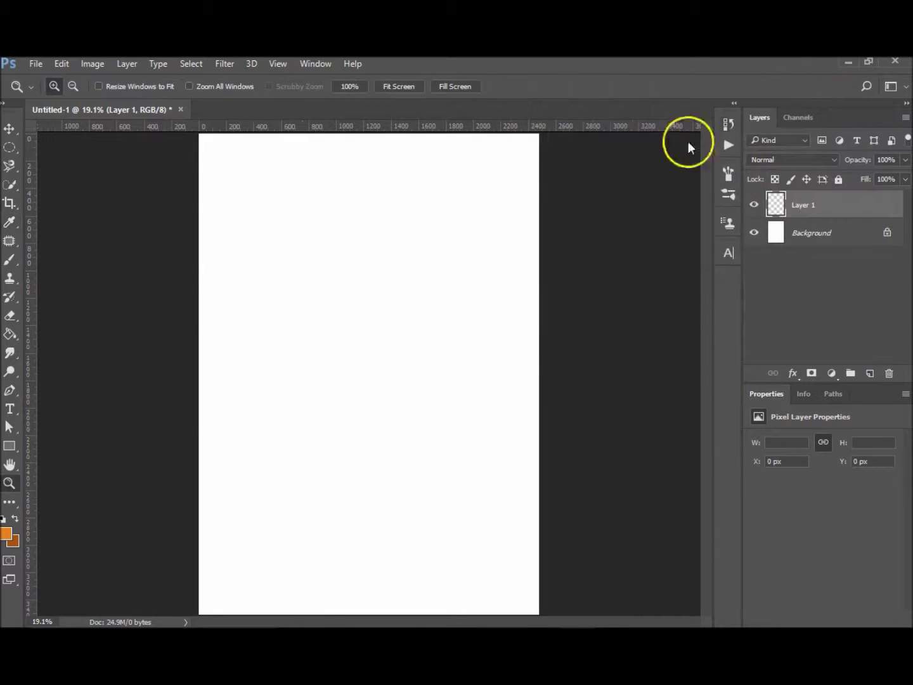
click(14, 543)
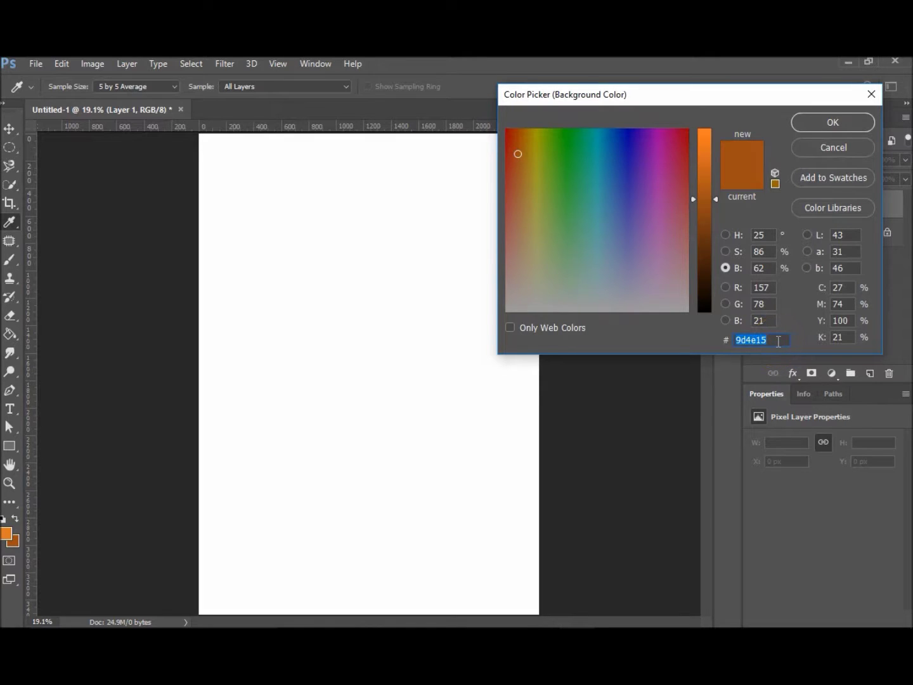
click(833, 123)
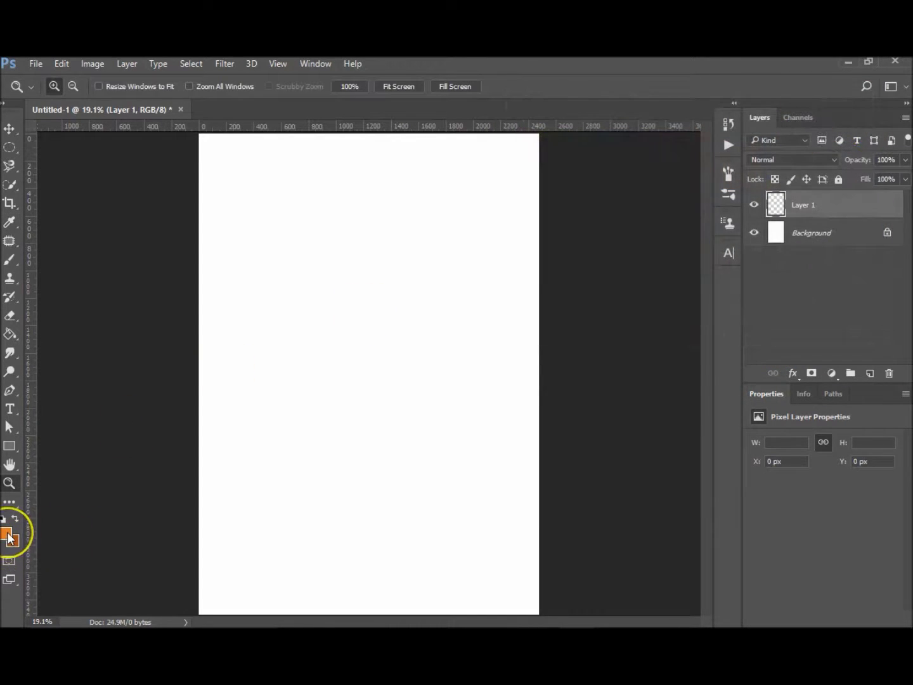
Step: Fill Layer 1 with the orange dd7b23 foreground colour using the Paint Bucket Tool
click(10, 334)
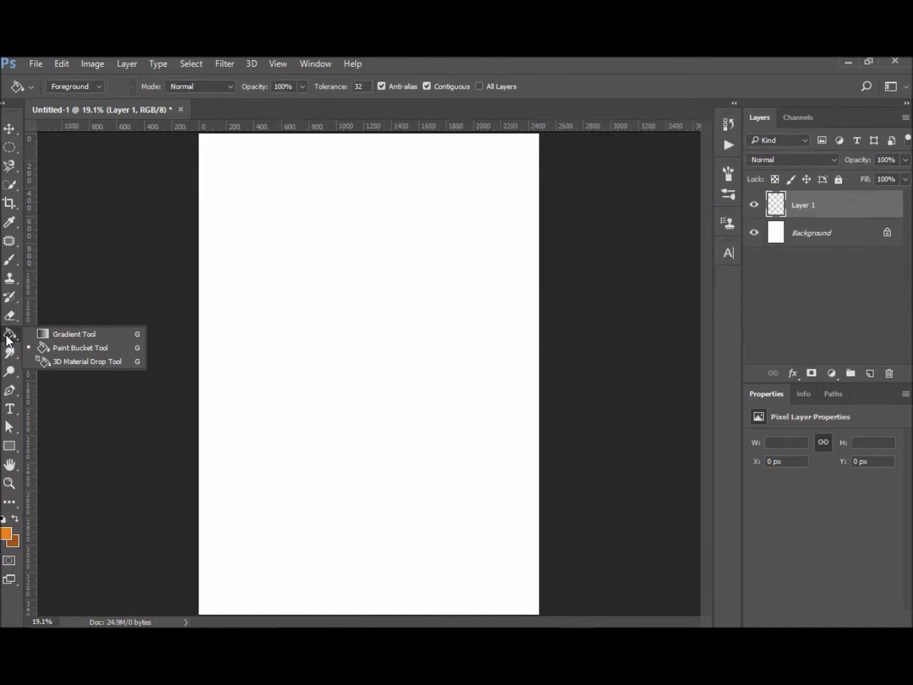
click(67, 349)
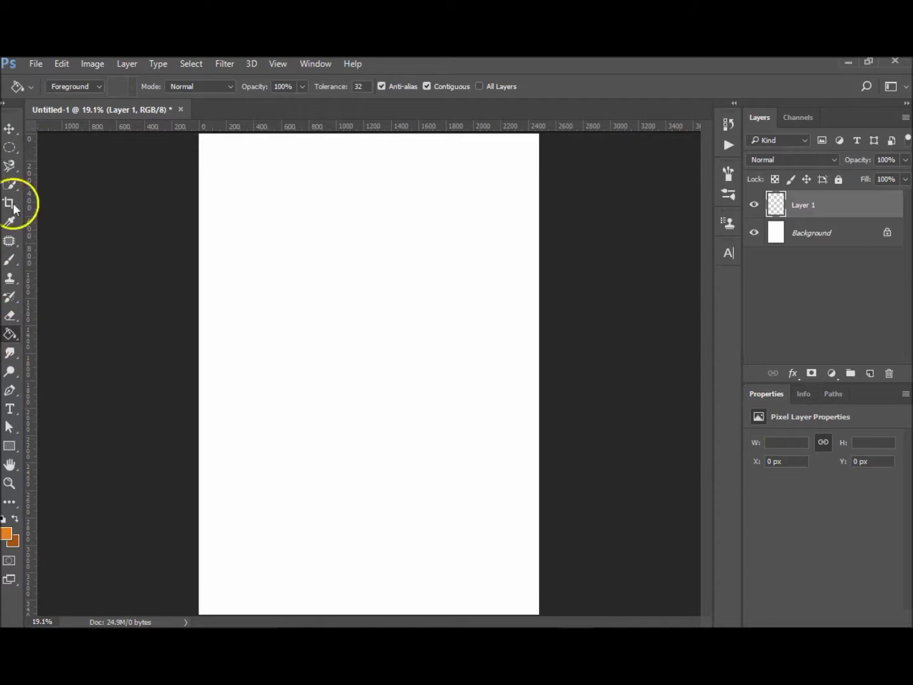
click(439, 373)
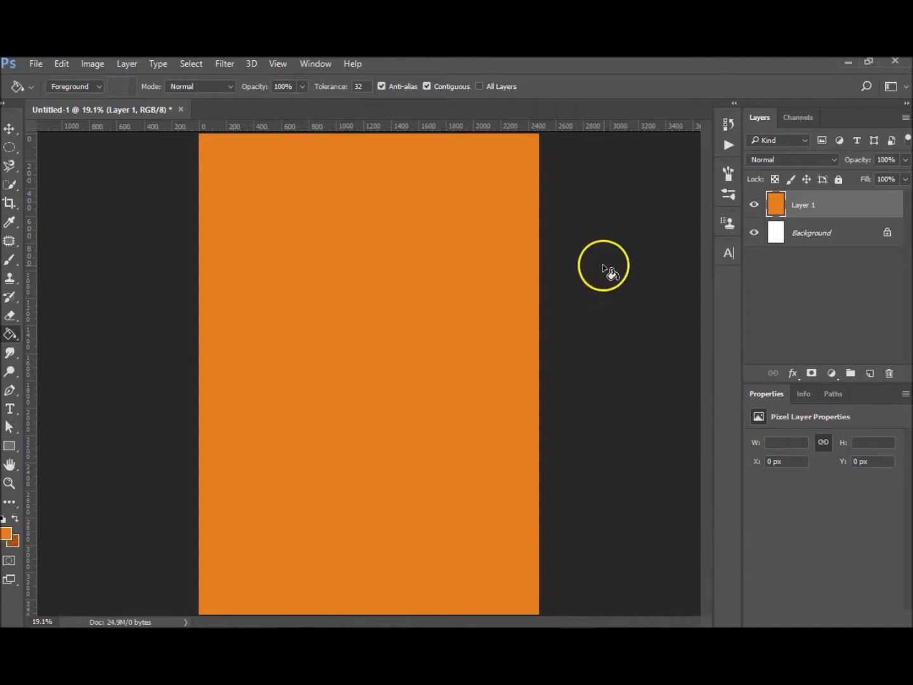
Step: Create Layer 2, render orange-brown Clouds into it, and lower its opacity to 50%
click(871, 374)
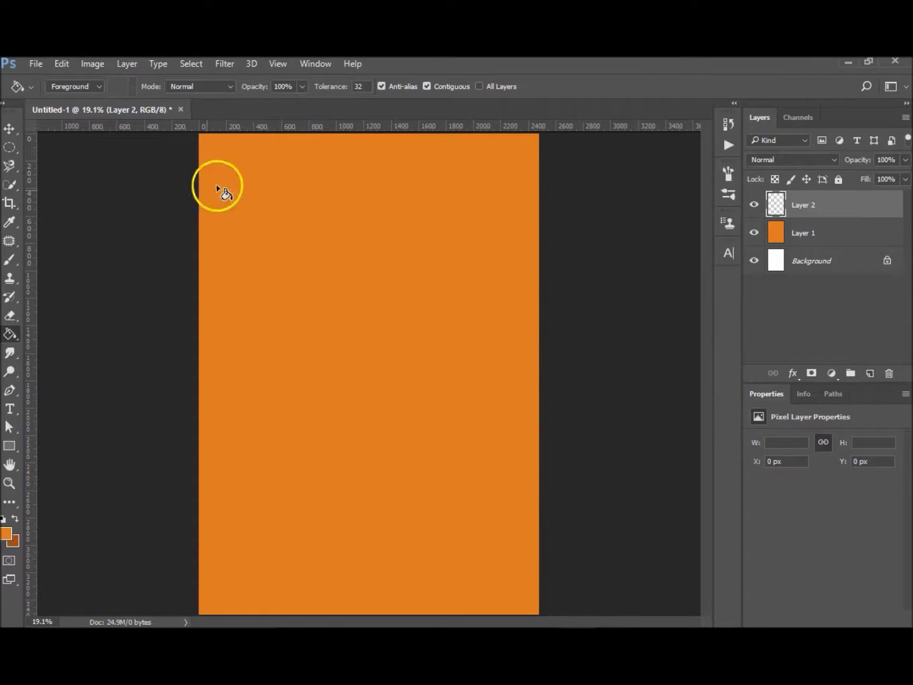
click(226, 64)
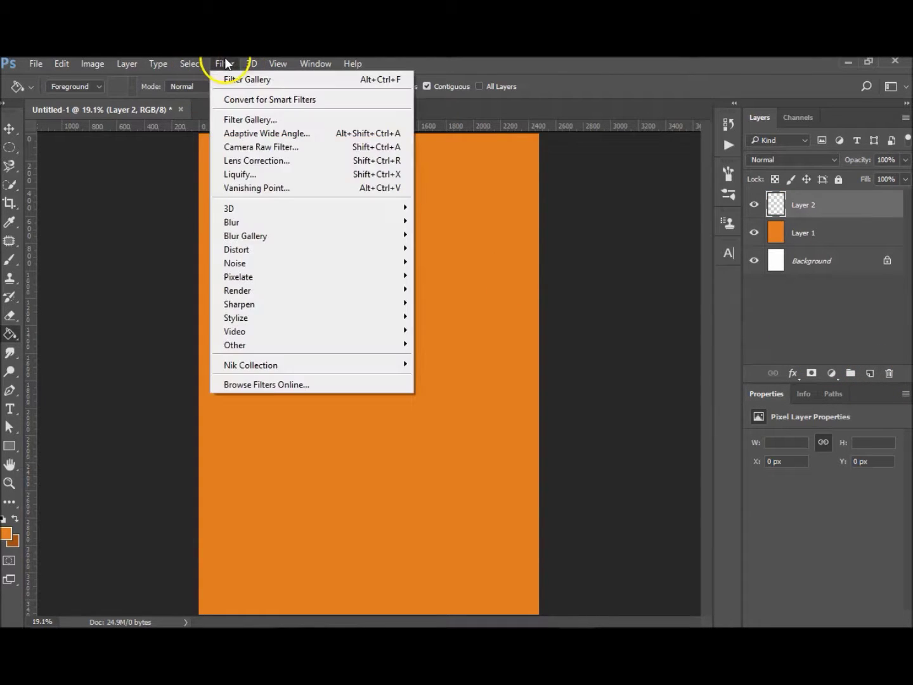
mouse_move(276, 288)
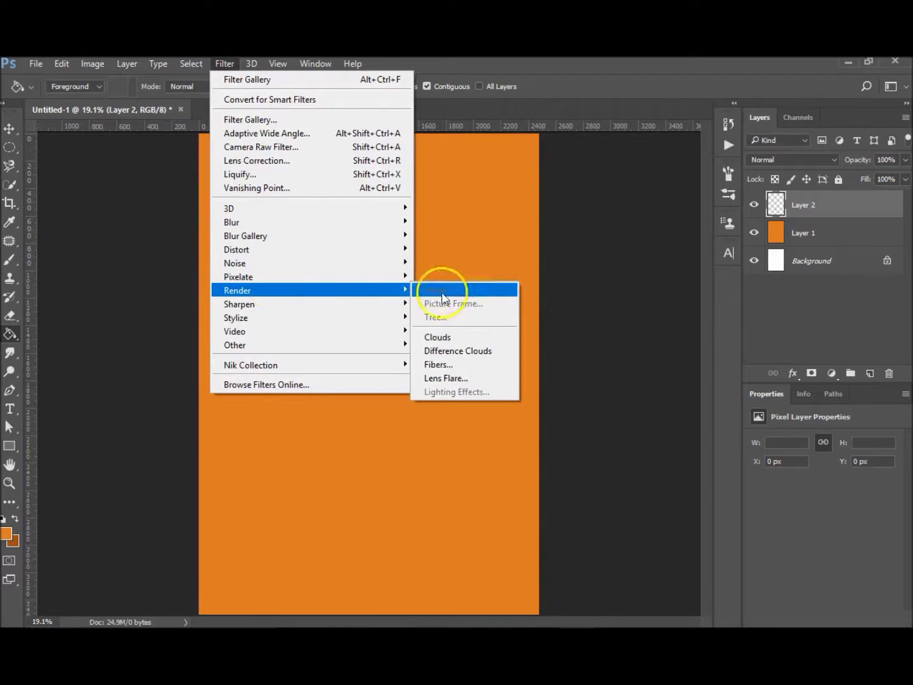
click(455, 337)
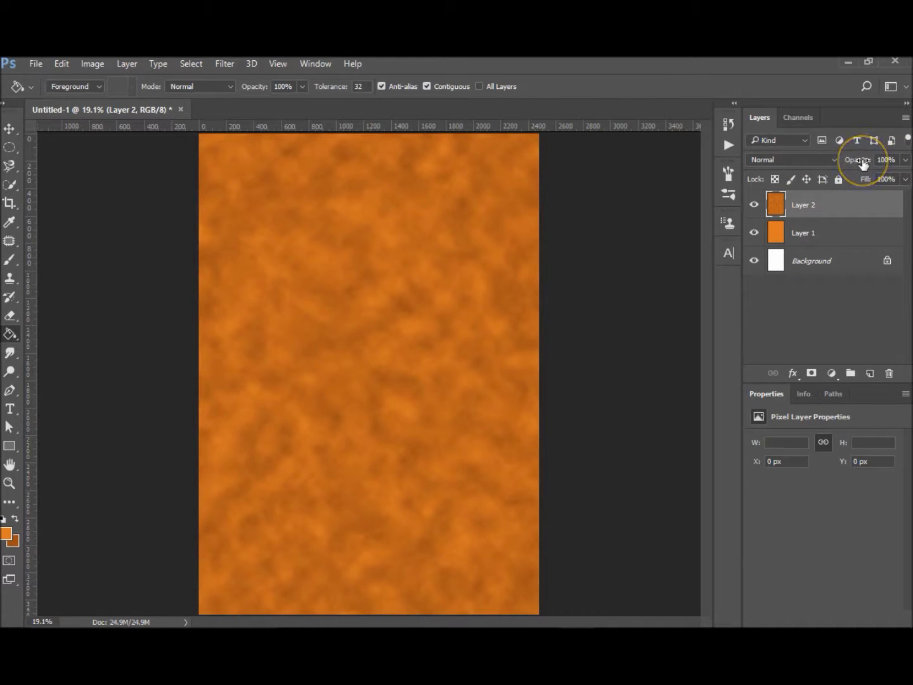
drag(864, 163, 828, 163)
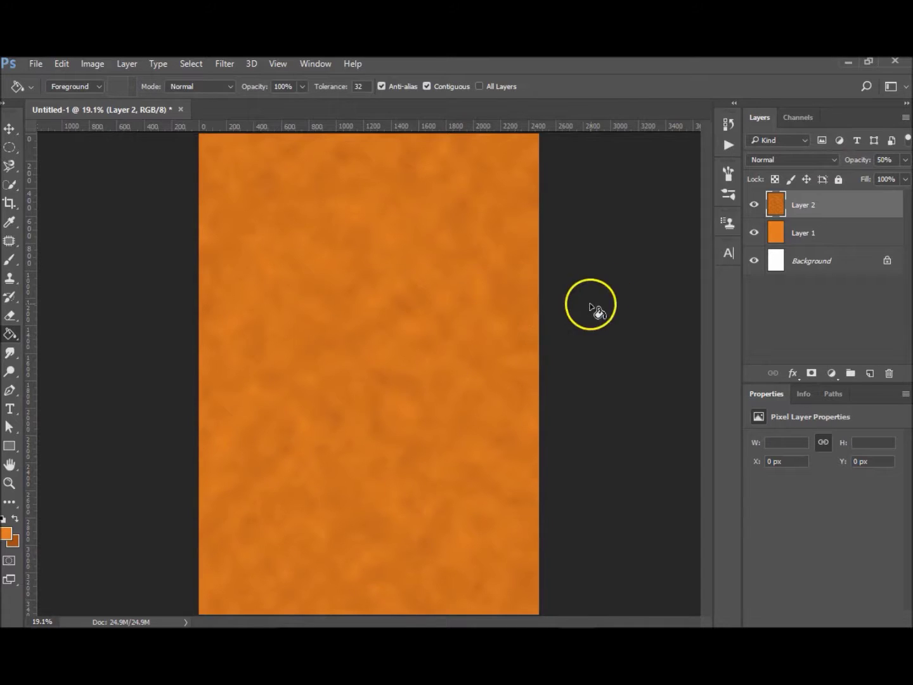
click(846, 231)
Step: Create Layer 3 above Layer 2 and Apply Image using the merged layers, Multiply blending, 100% opacity
click(846, 210)
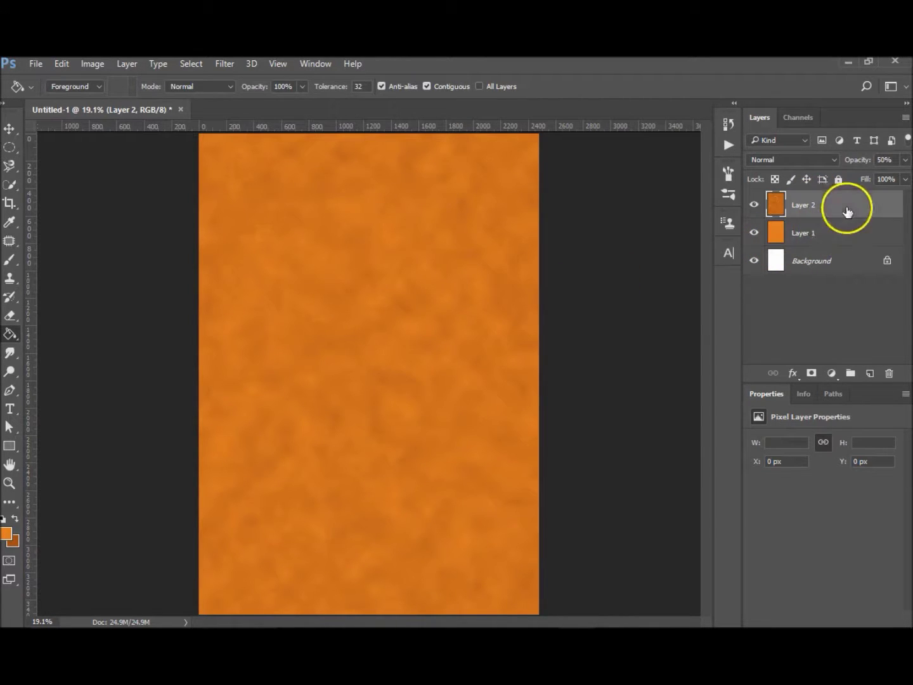
click(873, 374)
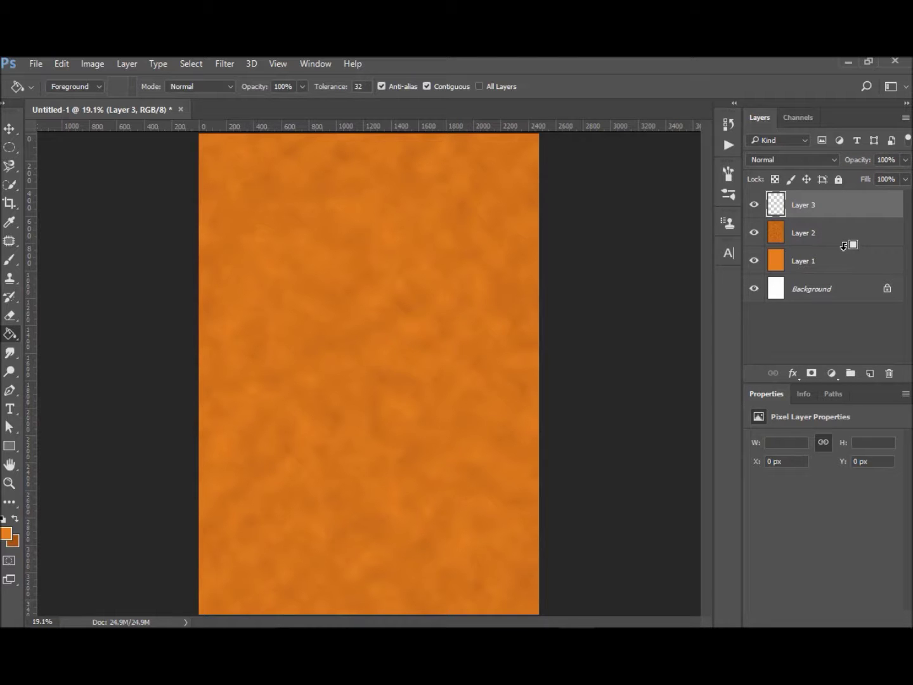
click(779, 206)
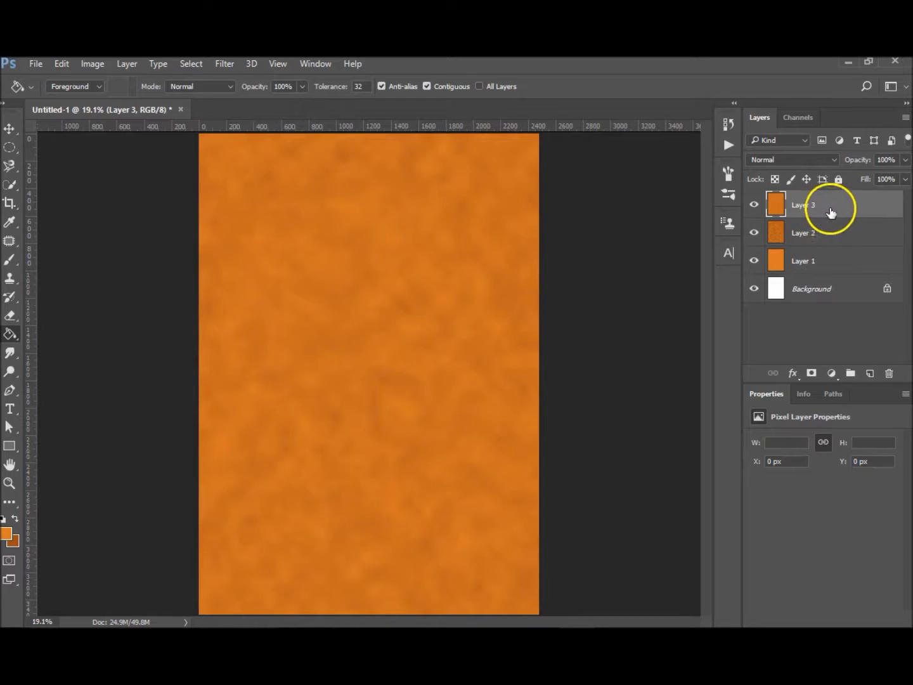
drag(842, 209, 889, 374)
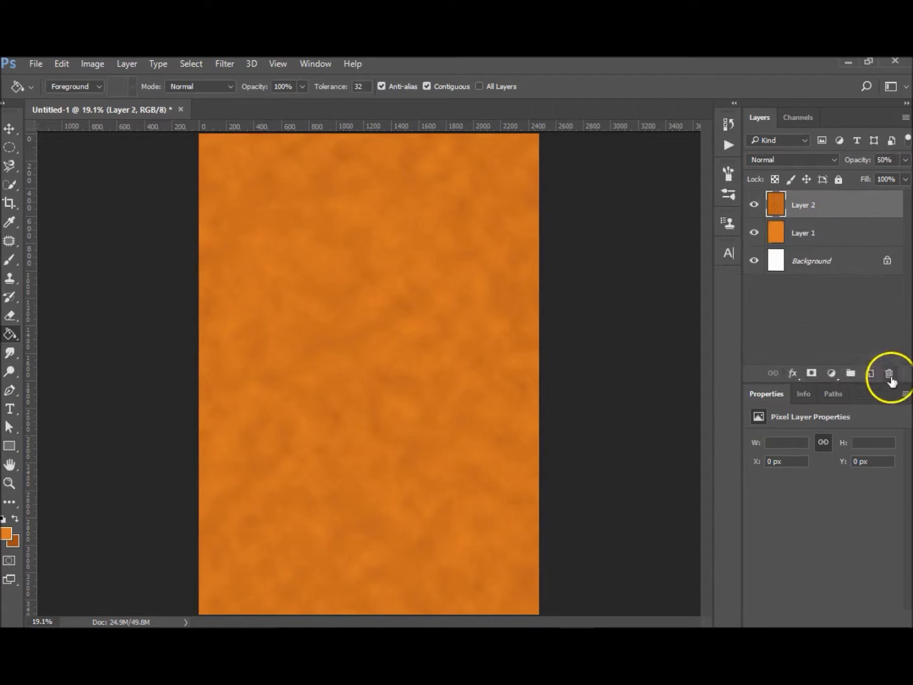
click(871, 375)
click(90, 65)
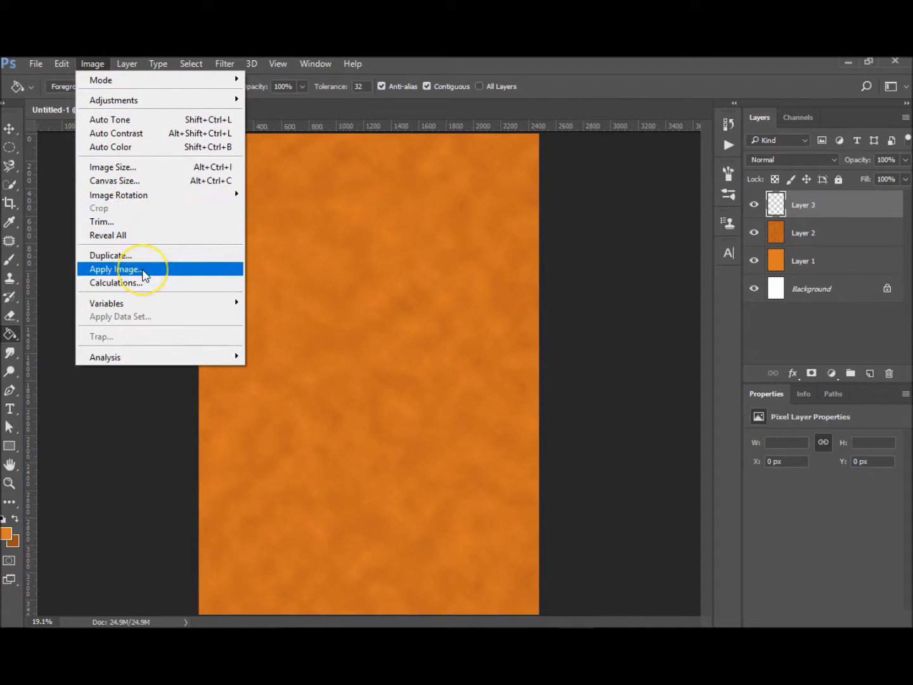
click(144, 275)
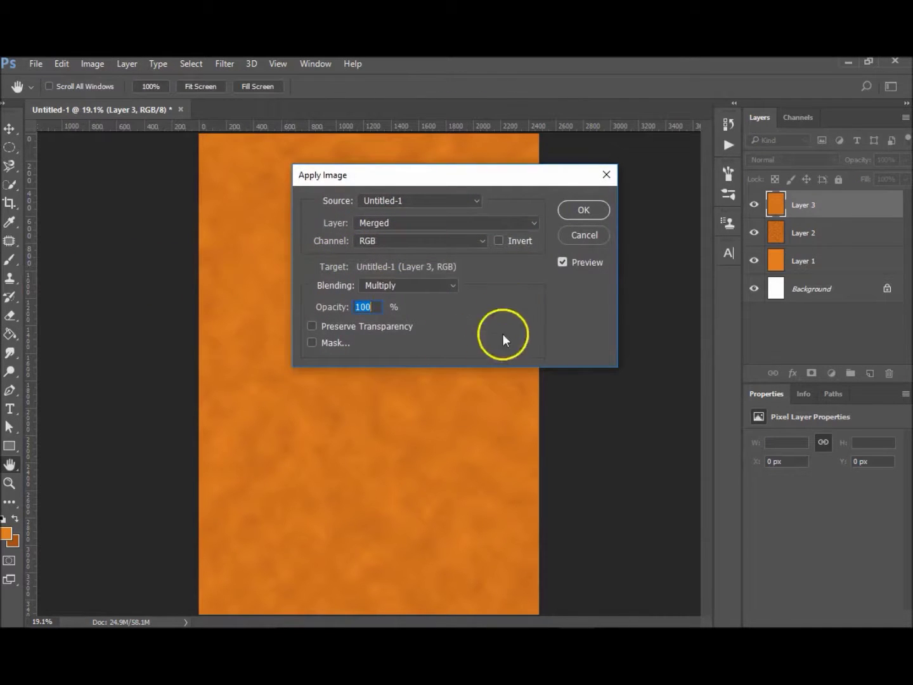
click(583, 209)
key(g)
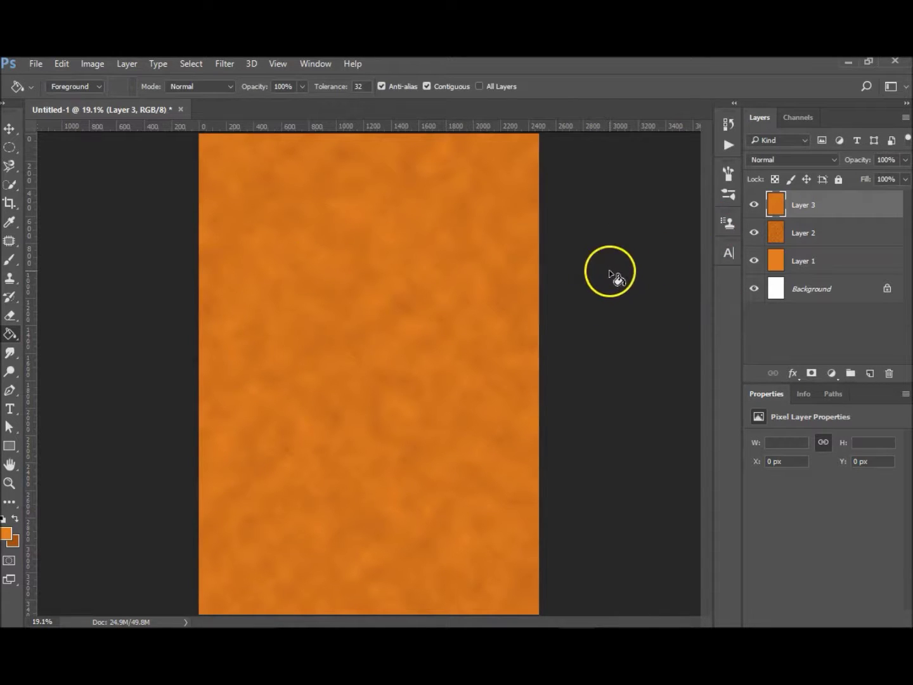
click(222, 62)
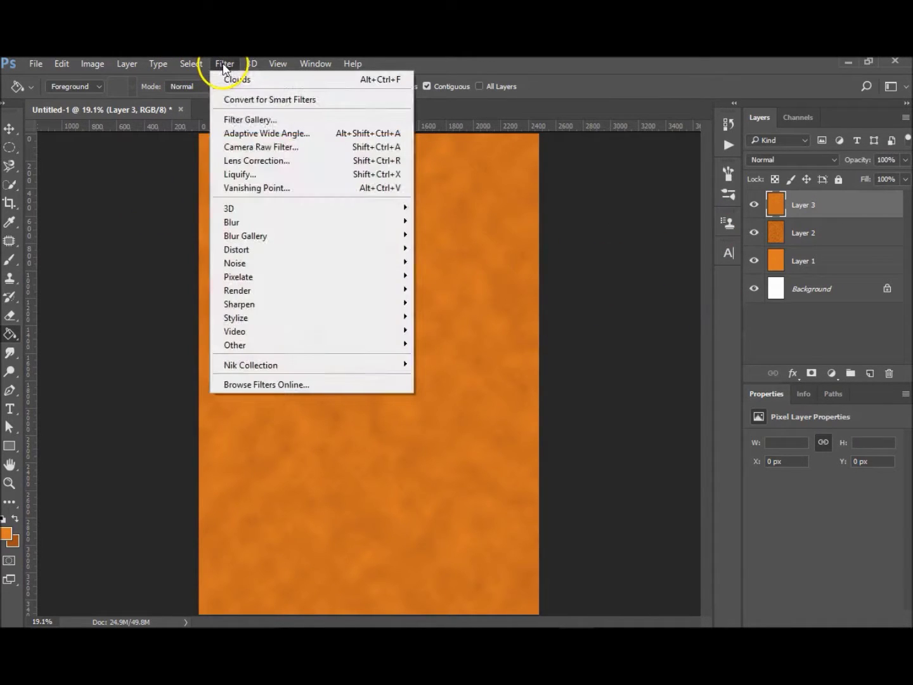
Step: In the Filter Gallery, choose Texturizer with the Sandstone texture
click(267, 119)
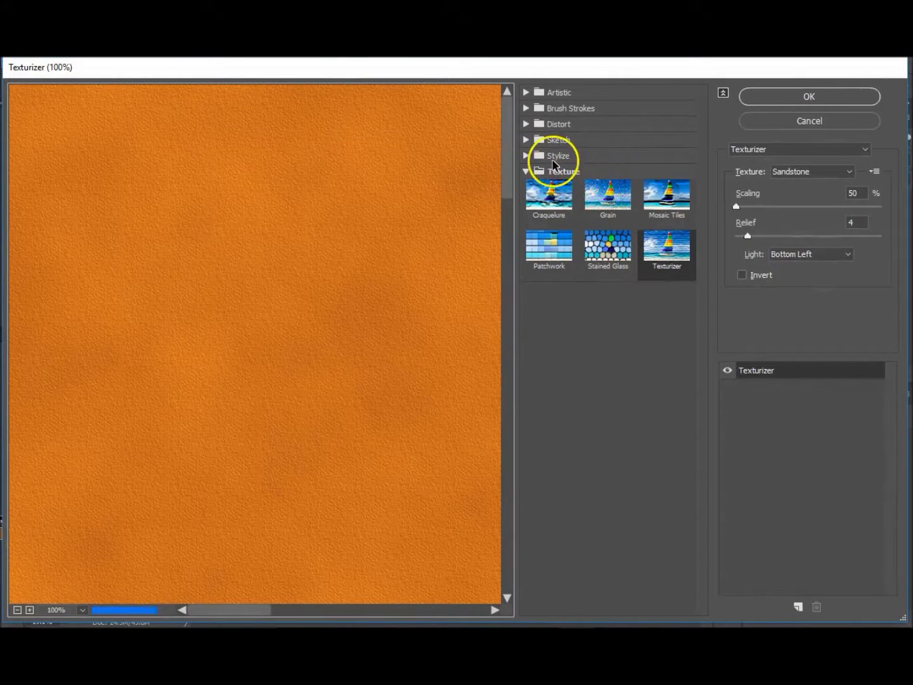
click(526, 172)
click(525, 171)
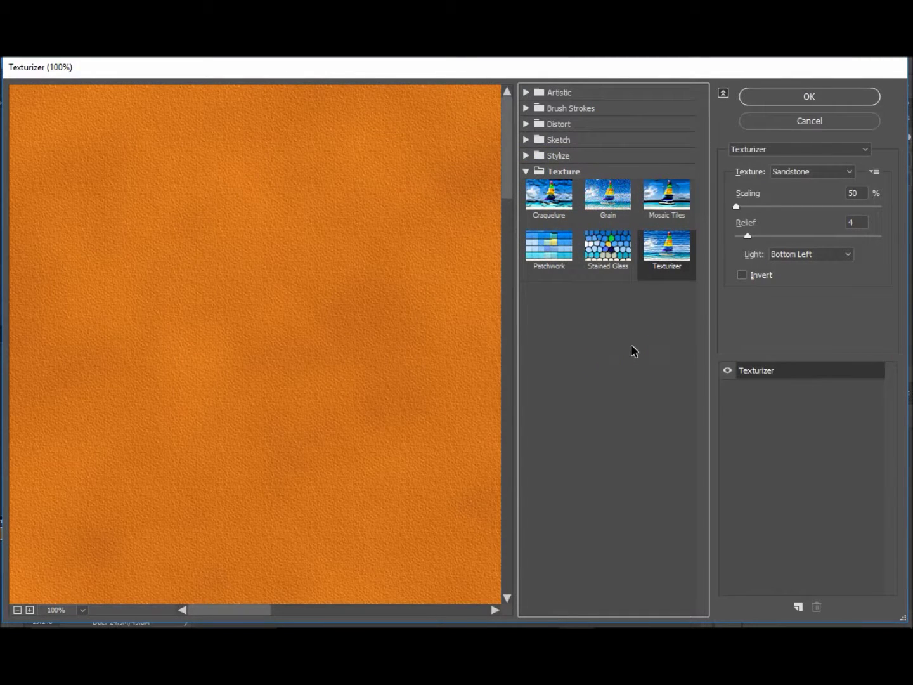
click(673, 278)
click(851, 173)
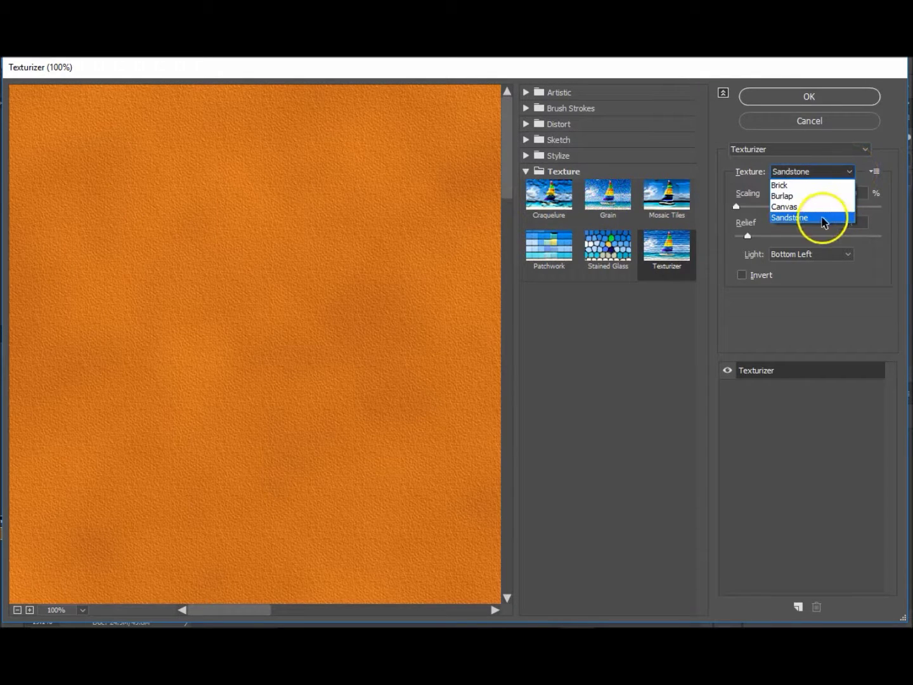
click(799, 208)
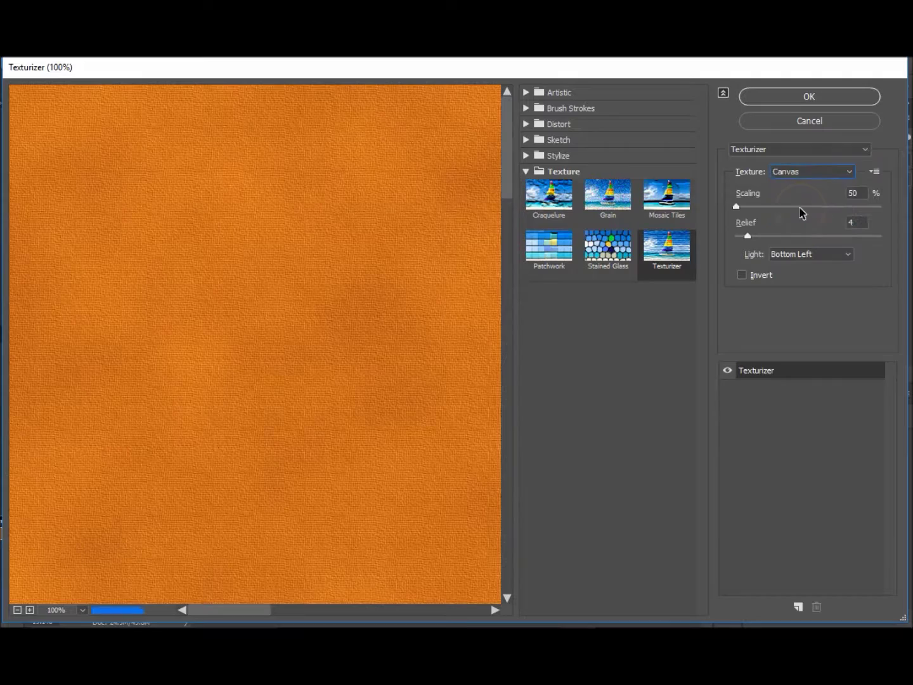
click(849, 177)
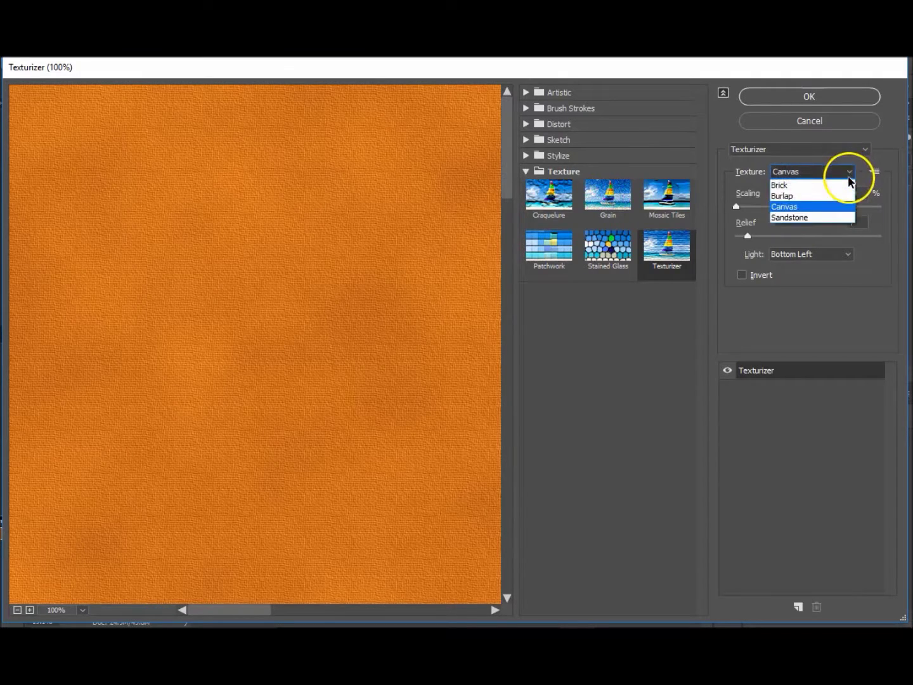
click(809, 186)
click(850, 172)
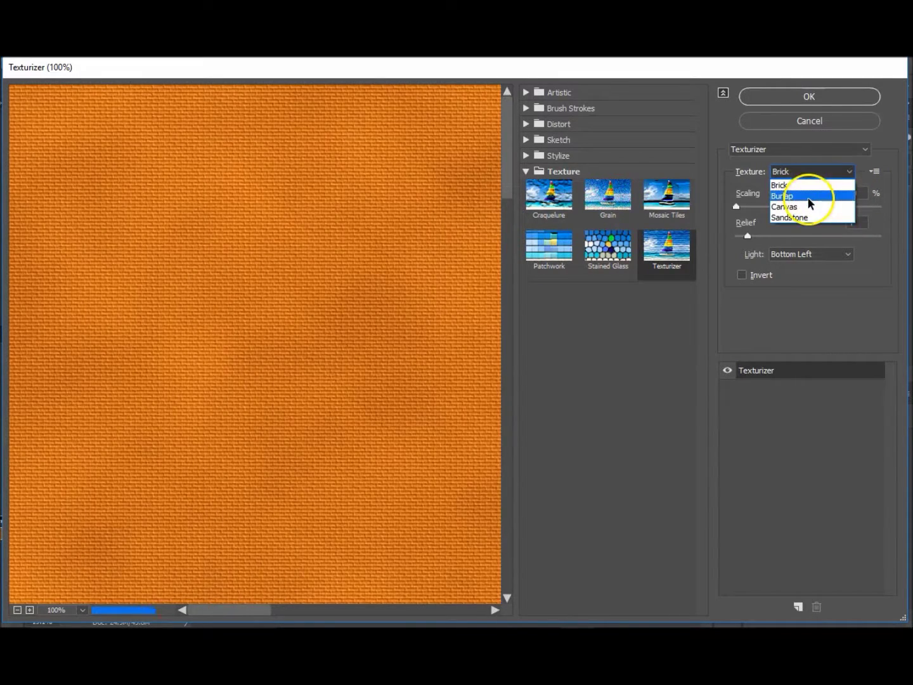
click(808, 197)
click(849, 172)
click(811, 219)
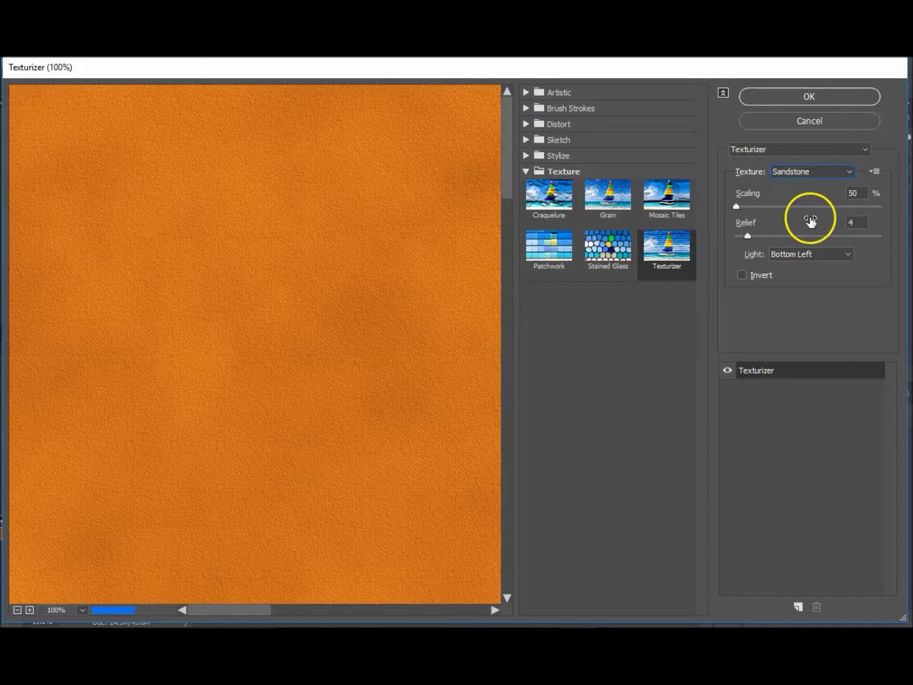
Step: Set Scaling 80, Relief 4, light from Bottom Left, and apply the texture
click(737, 208)
drag(737, 209, 765, 209)
click(864, 208)
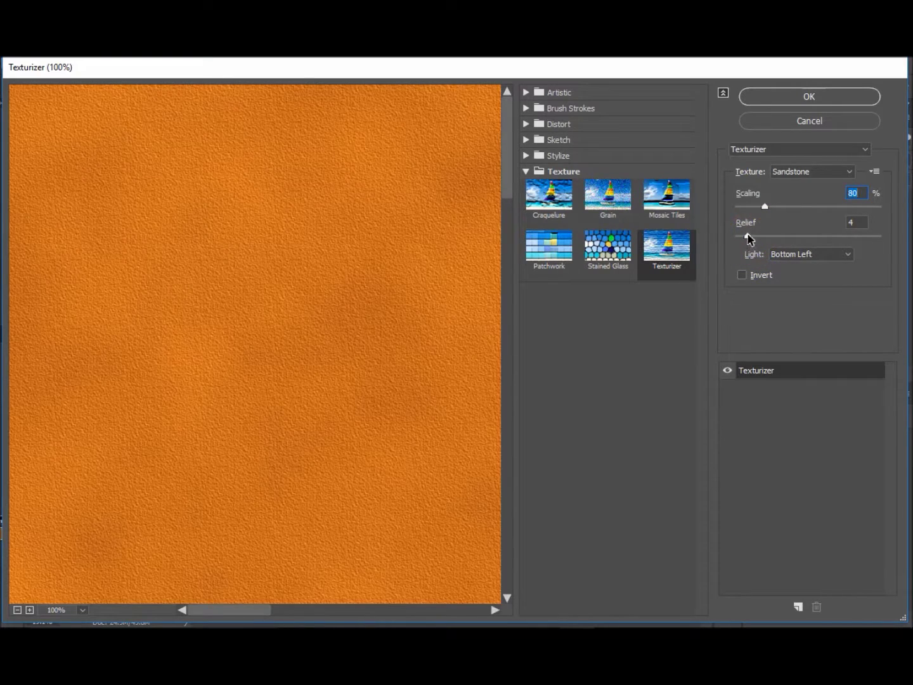
mouse_move(749, 239)
mouse_down()
mouse_move(774, 238)
mouse_move(751, 245)
mouse_up()
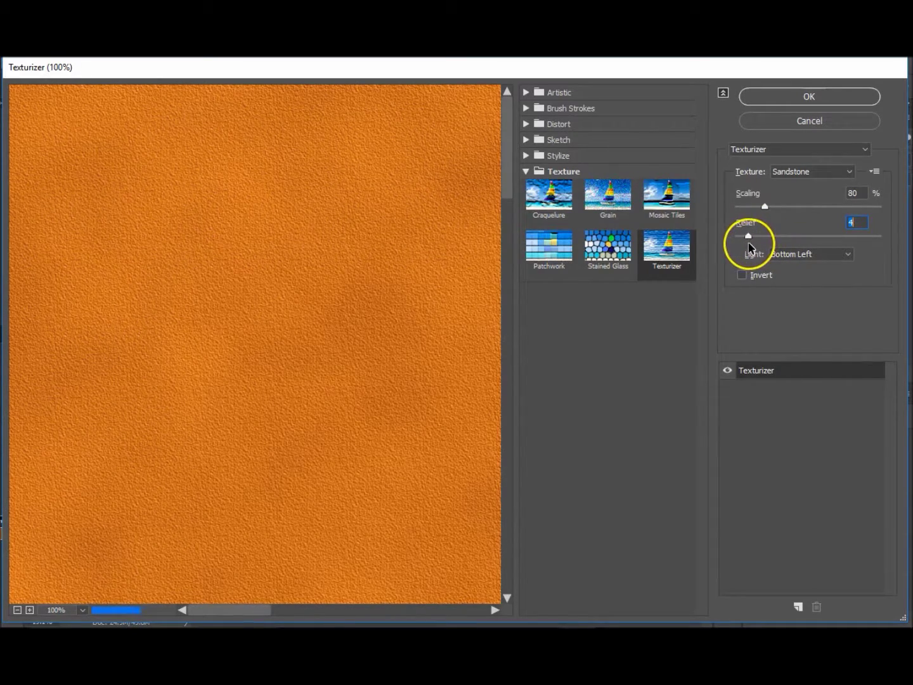
click(849, 256)
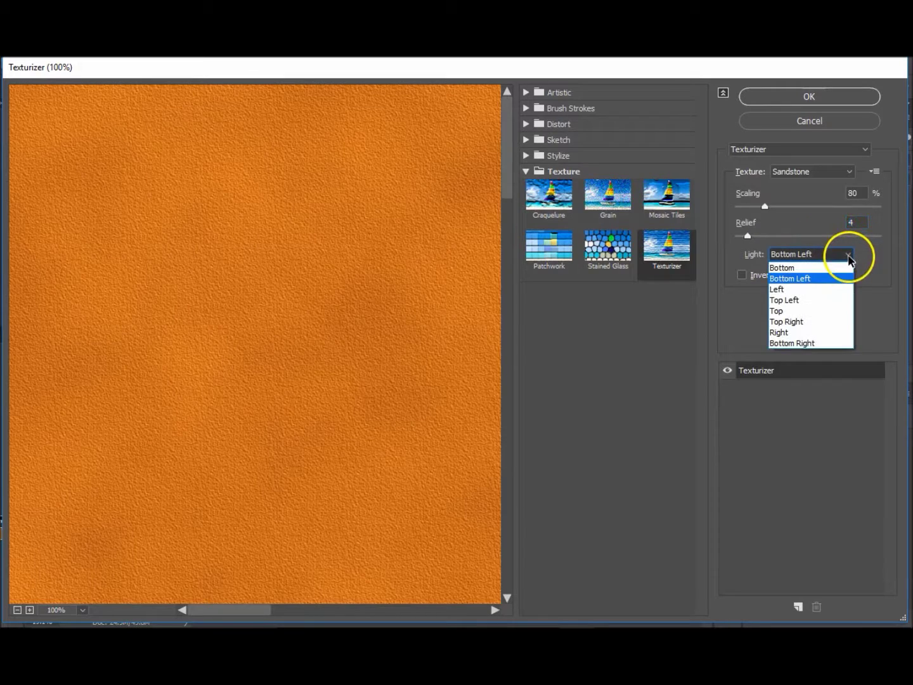
click(830, 269)
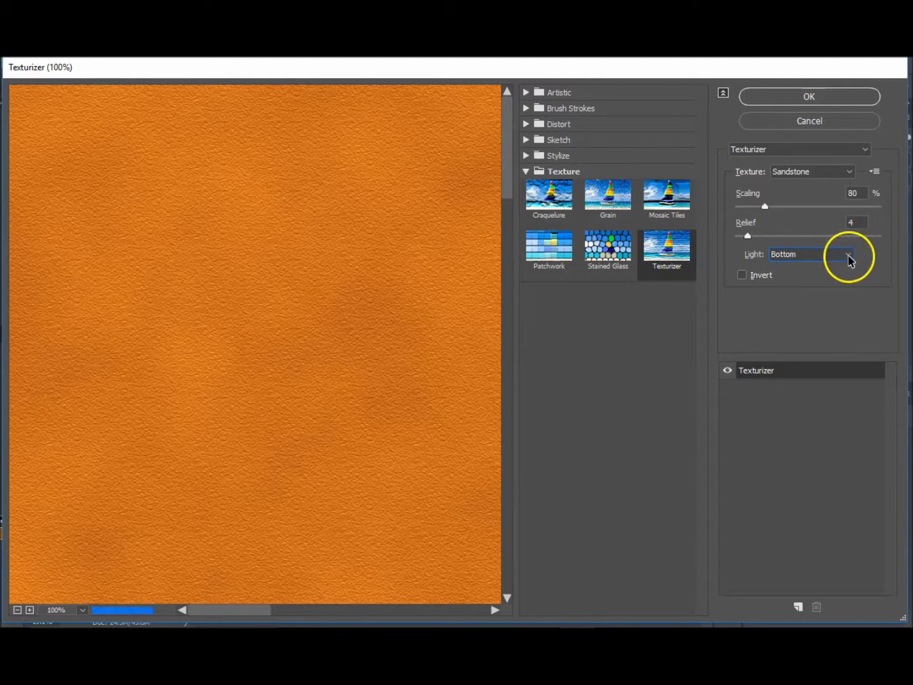
click(848, 258)
click(819, 277)
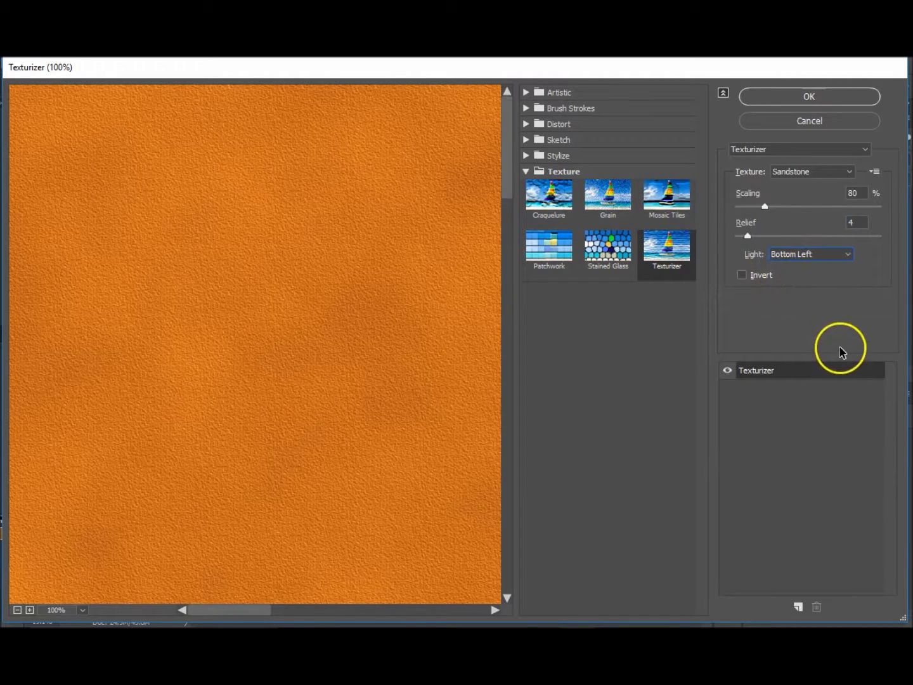
click(830, 97)
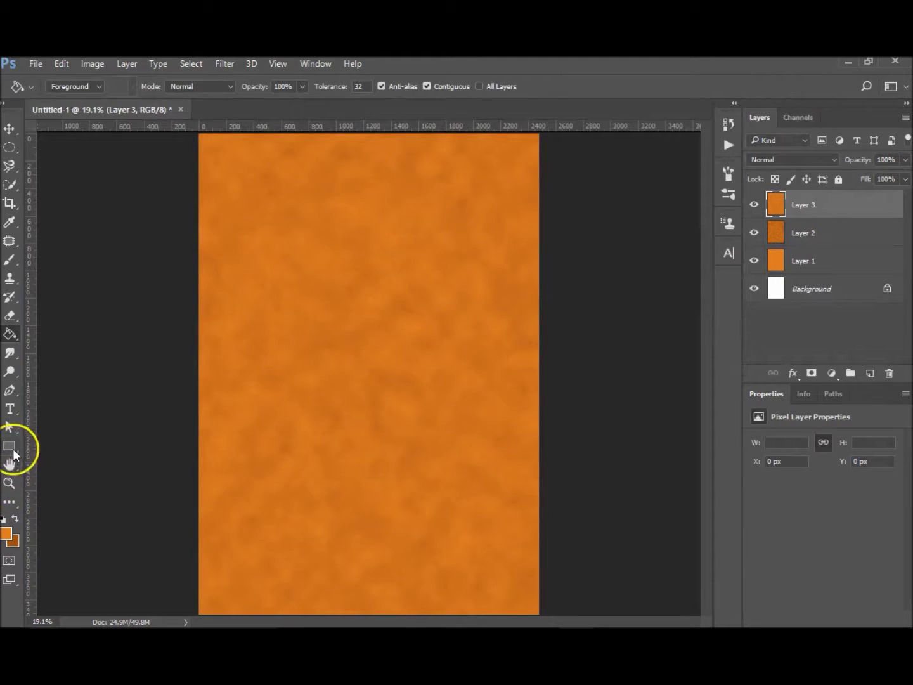
click(10, 483)
drag(317, 263, 478, 449)
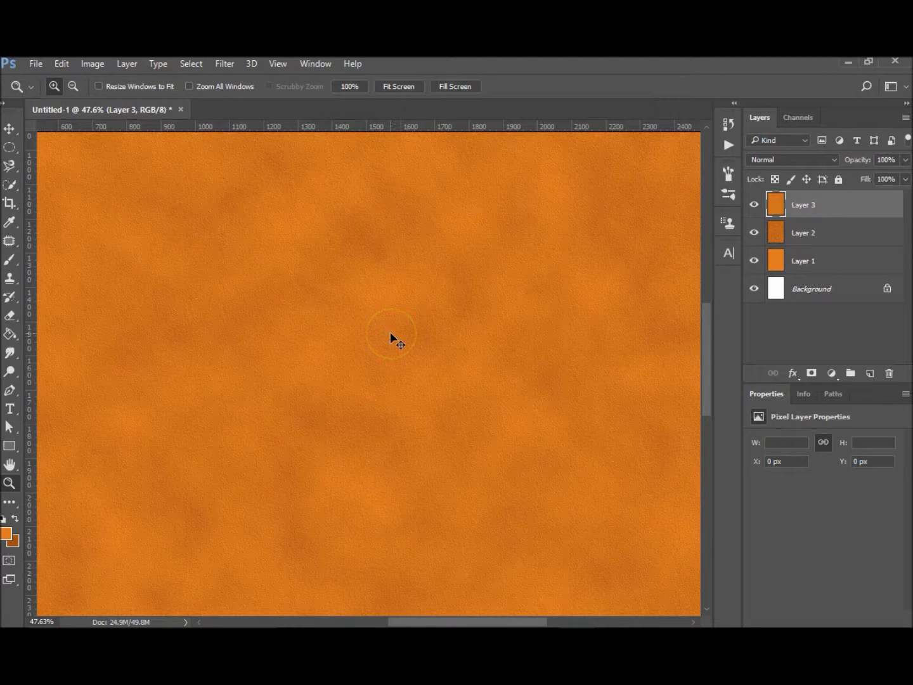
key(ctrl+0)
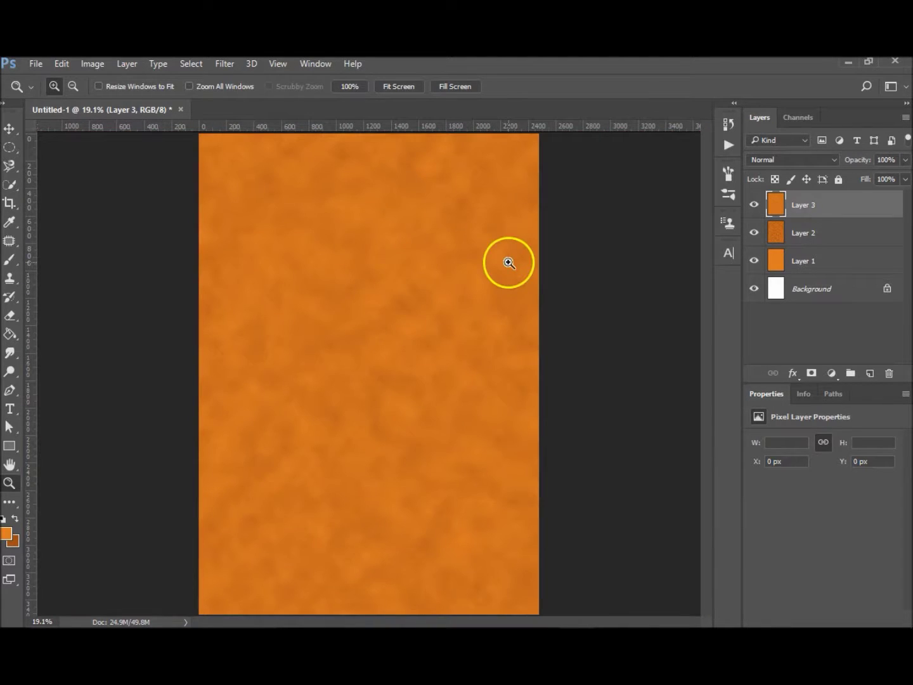
click(11, 352)
Step: Select the Burn tool with Midtones range, 20% exposure, and a 900 px, 0% hardness brush
click(14, 373)
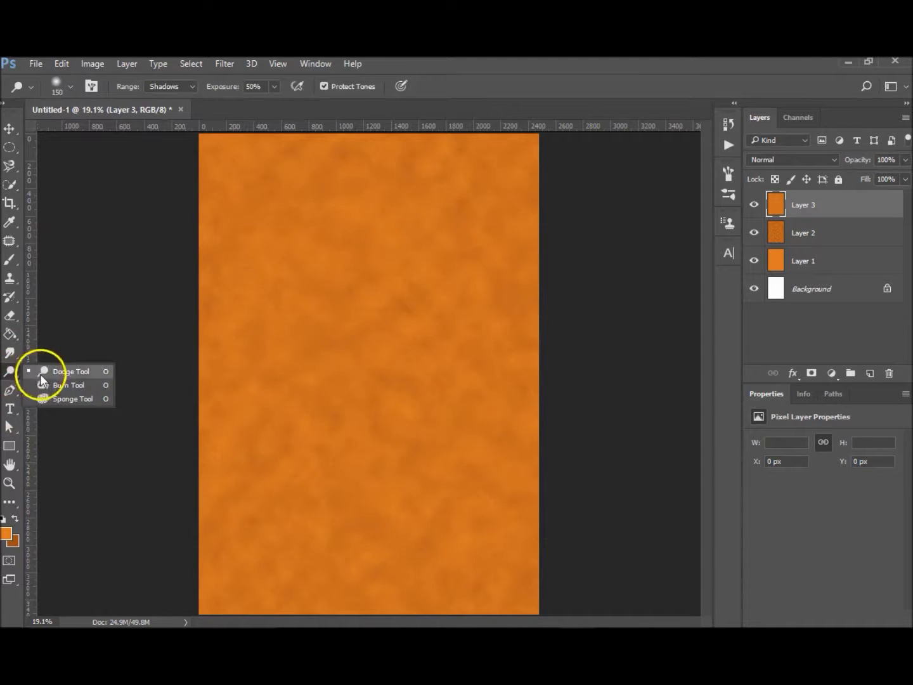
click(82, 385)
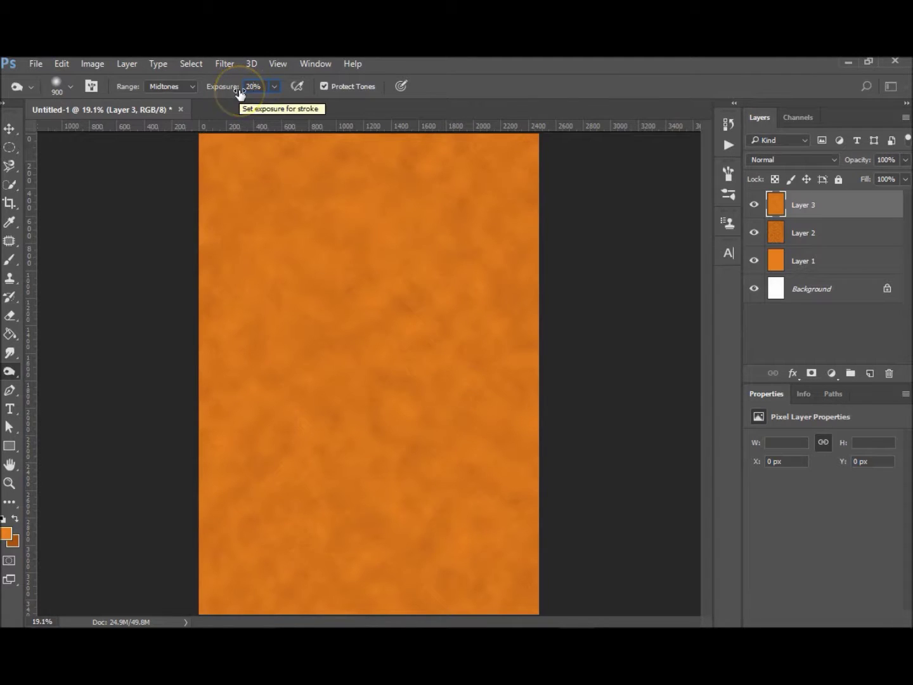
click(192, 85)
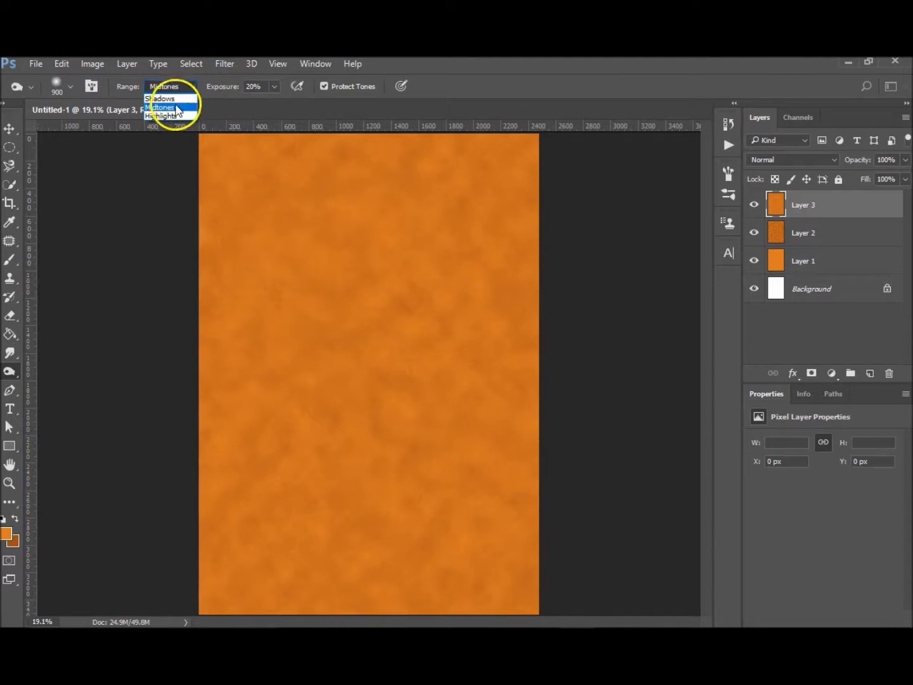
click(70, 85)
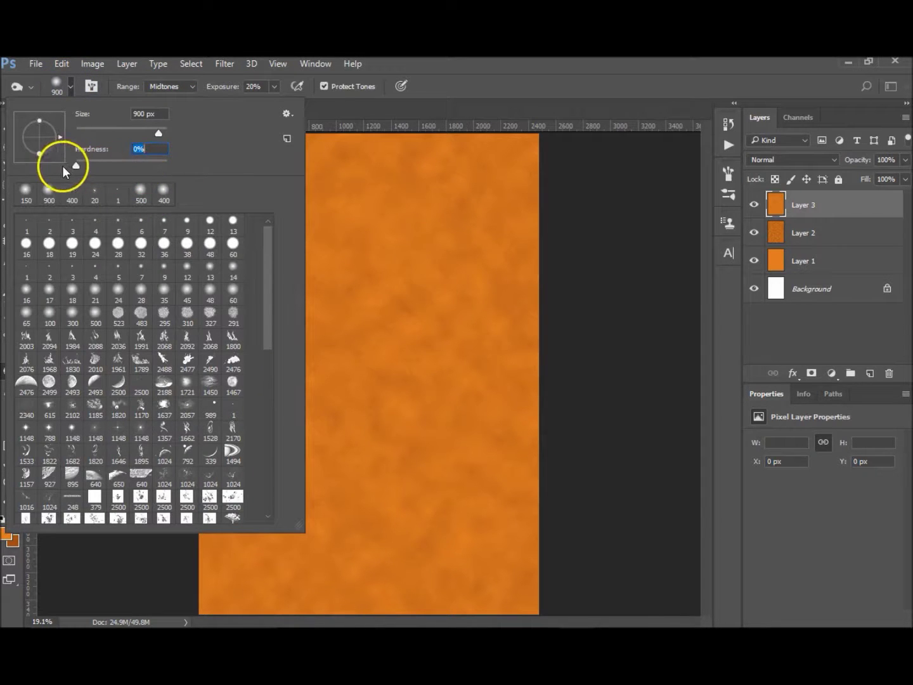
click(413, 240)
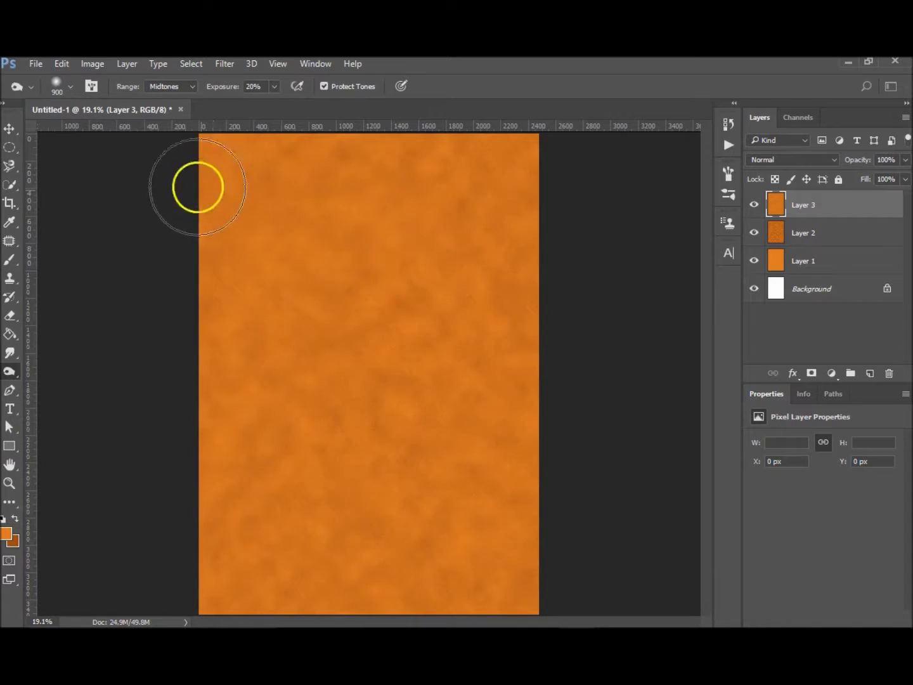
Step: Burn the left edge and all four corners of the page darker on Layer 3
mouse_move(198, 206)
mouse_down()
mouse_move(206, 235)
mouse_move(232, 265)
mouse_move(211, 498)
mouse_move(218, 444)
mouse_move(200, 530)
mouse_move(206, 561)
mouse_move(358, 615)
mouse_move(516, 591)
mouse_move(504, 447)
mouse_move(476, 355)
mouse_move(491, 220)
mouse_move(514, 144)
mouse_move(418, 169)
mouse_move(224, 163)
mouse_move(208, 259)
mouse_move(227, 616)
mouse_move(396, 584)
mouse_up()
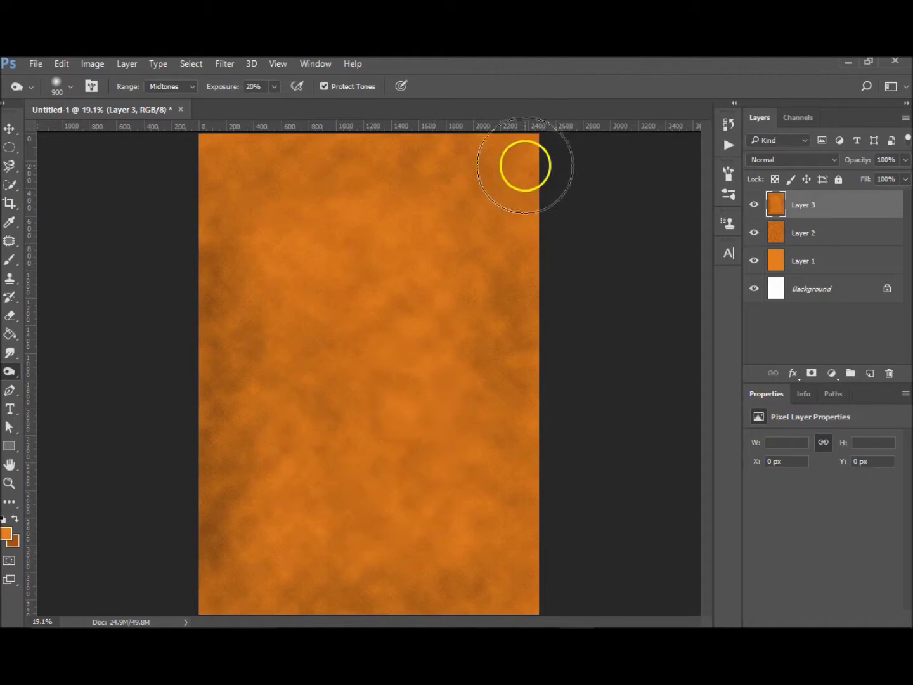
mouse_move(522, 149)
mouse_down()
mouse_move(518, 115)
mouse_move(492, 117)
mouse_move(528, 135)
mouse_move(538, 152)
mouse_move(494, 138)
mouse_move(557, 180)
mouse_move(473, 126)
mouse_up()
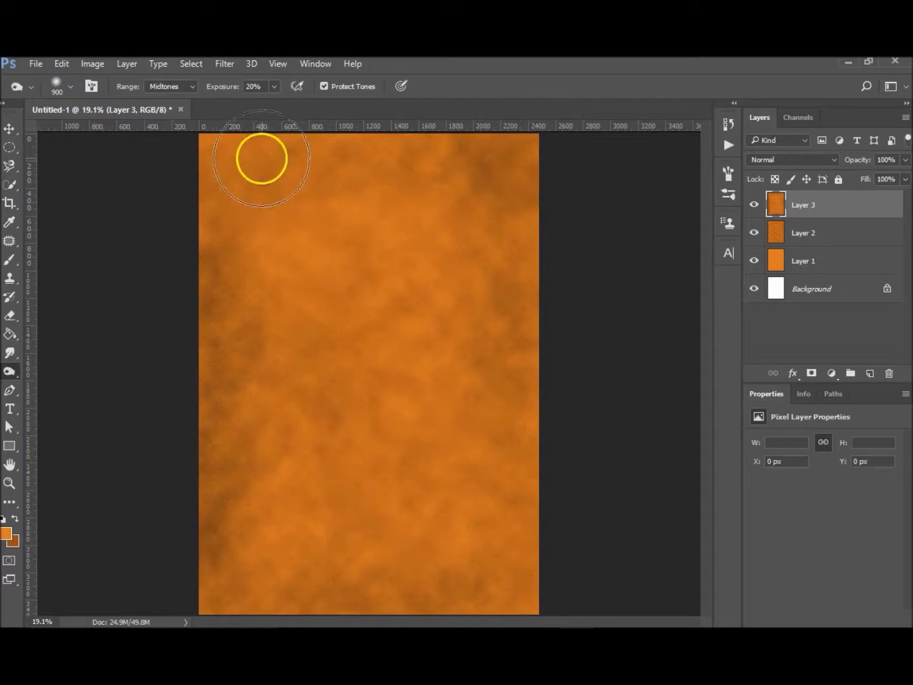
mouse_move(173, 192)
mouse_down()
mouse_move(230, 141)
mouse_move(216, 151)
mouse_up()
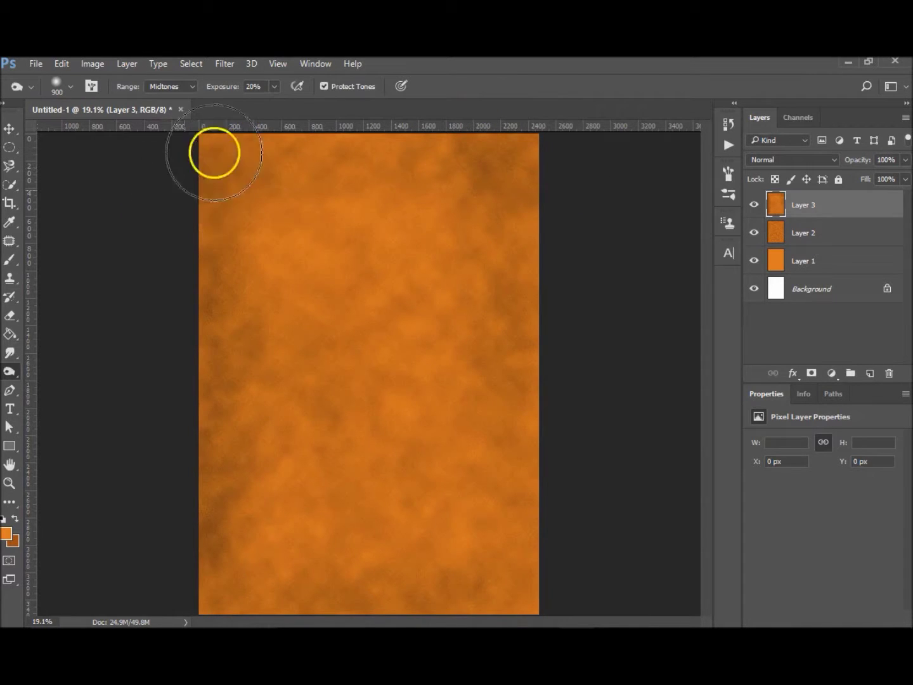
mouse_move(190, 580)
mouse_down()
mouse_move(226, 603)
mouse_move(243, 607)
mouse_move(217, 590)
mouse_move(253, 605)
mouse_move(198, 584)
mouse_up()
mouse_move(593, 605)
mouse_down()
mouse_move(537, 579)
mouse_move(518, 592)
mouse_move(536, 577)
mouse_move(509, 618)
mouse_move(518, 585)
mouse_move(501, 601)
mouse_move(506, 595)
mouse_move(419, 615)
mouse_up()
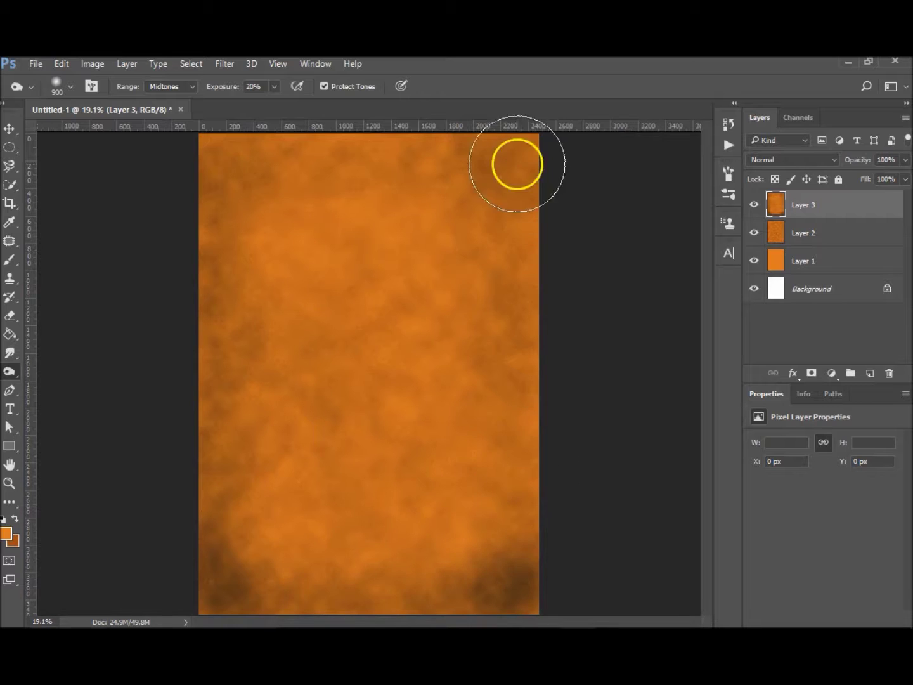
mouse_move(516, 162)
mouse_down()
mouse_move(537, 192)
mouse_move(492, 147)
mouse_move(526, 179)
mouse_move(467, 155)
mouse_move(304, 153)
mouse_move(344, 152)
mouse_move(225, 167)
mouse_move(207, 176)
mouse_move(173, 328)
mouse_move(187, 249)
mouse_move(180, 492)
mouse_move(488, 453)
mouse_move(535, 268)
mouse_move(517, 538)
mouse_move(386, 209)
mouse_move(321, 319)
mouse_move(427, 549)
mouse_move(455, 410)
mouse_move(423, 363)
mouse_move(393, 450)
mouse_move(310, 516)
mouse_move(394, 495)
mouse_move(390, 476)
mouse_move(439, 329)
mouse_move(415, 421)
mouse_up()
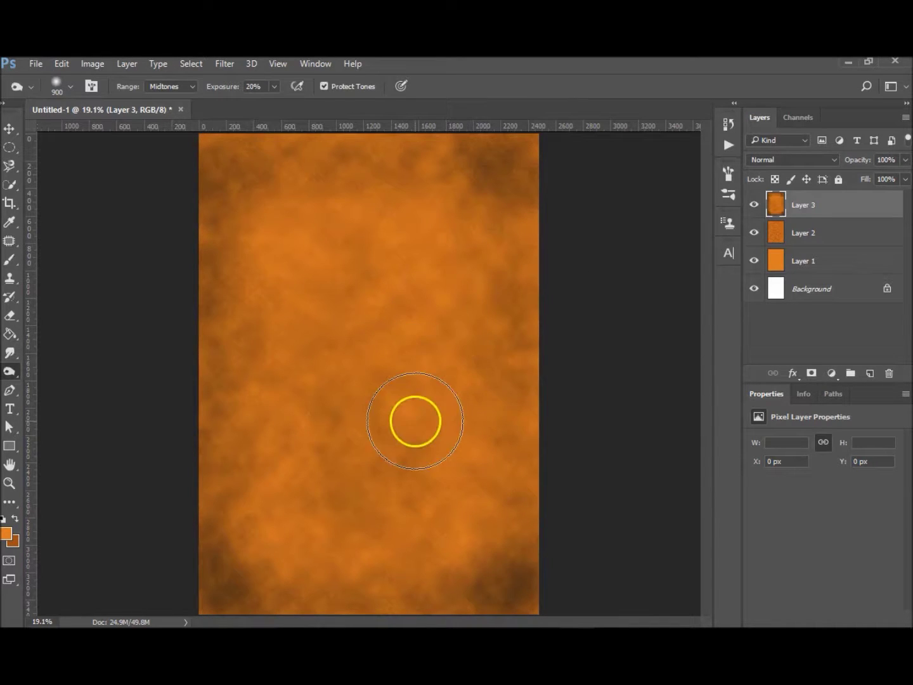
Step: Add a new layer and type 'This is a Certificate' near the top in 76 pt Freestyle Script
click(870, 375)
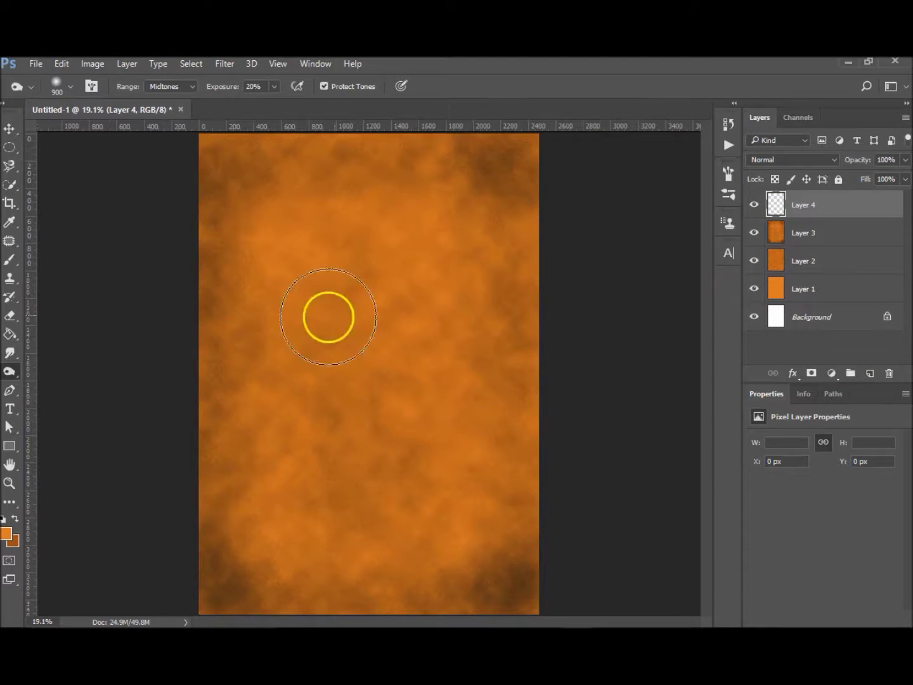
key(t)
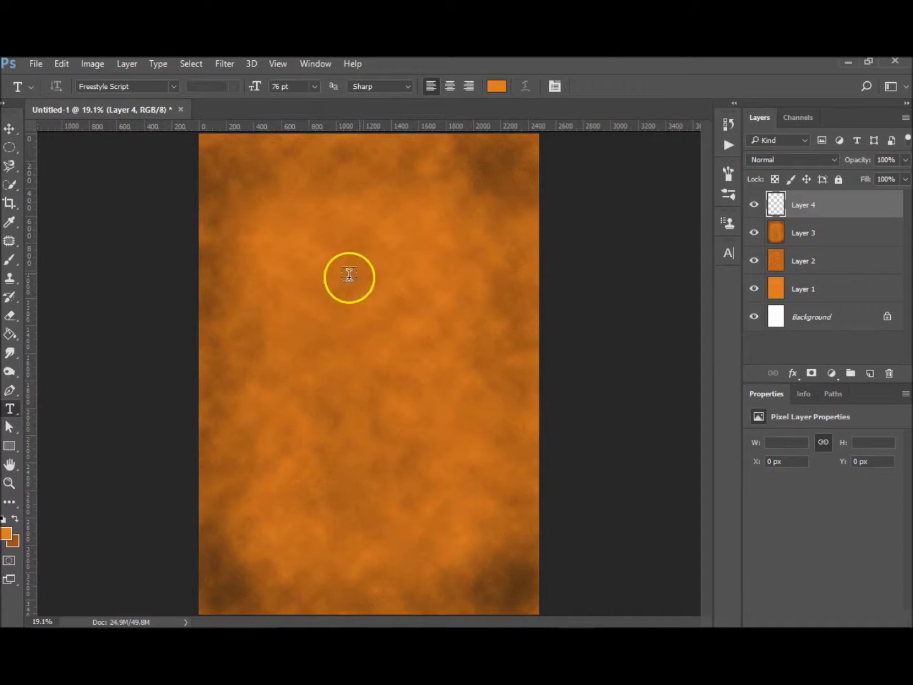
click(328, 182)
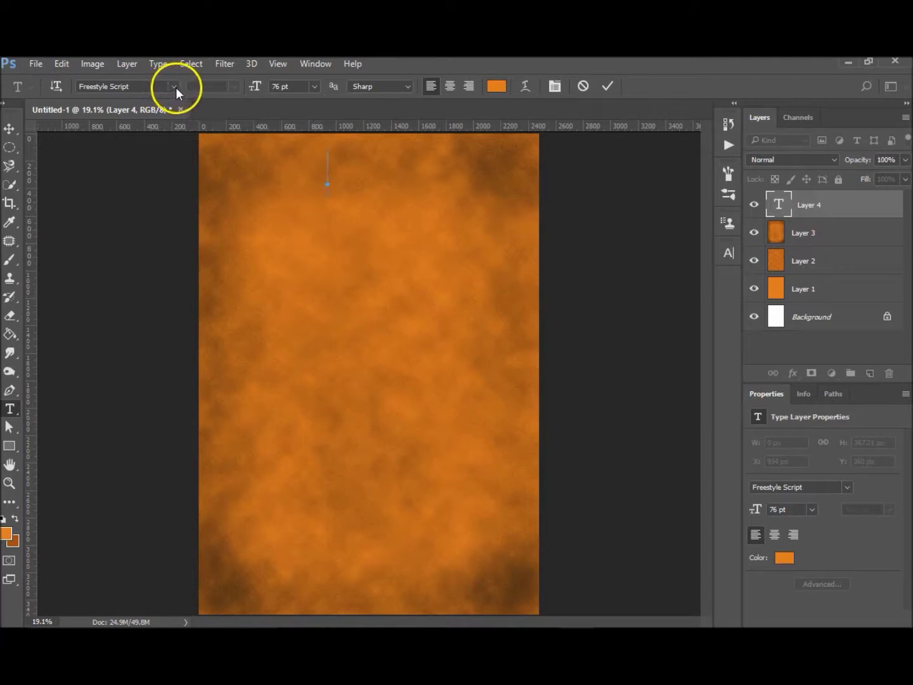
click(174, 86)
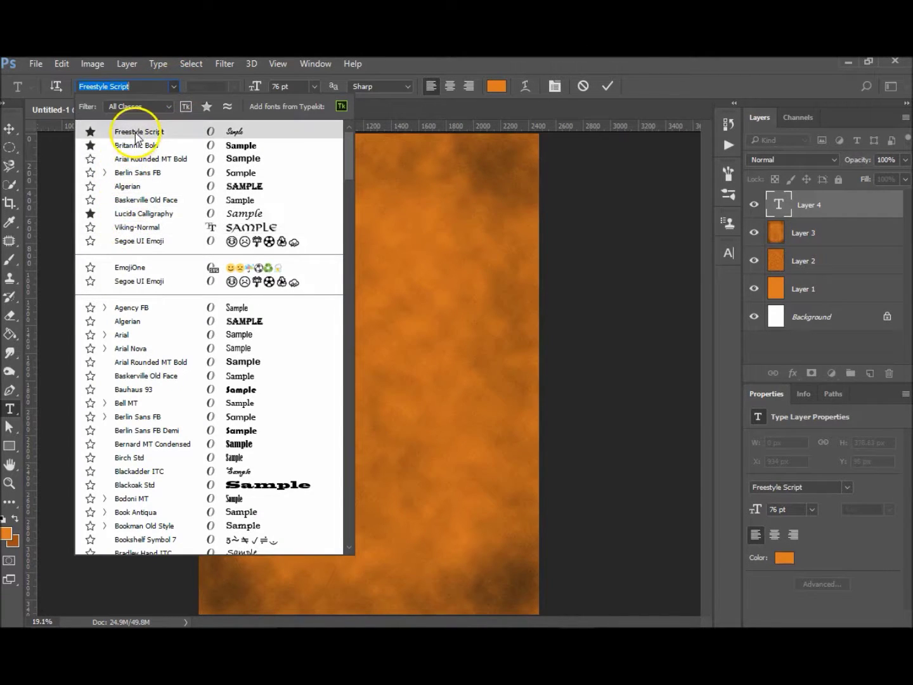
click(174, 88)
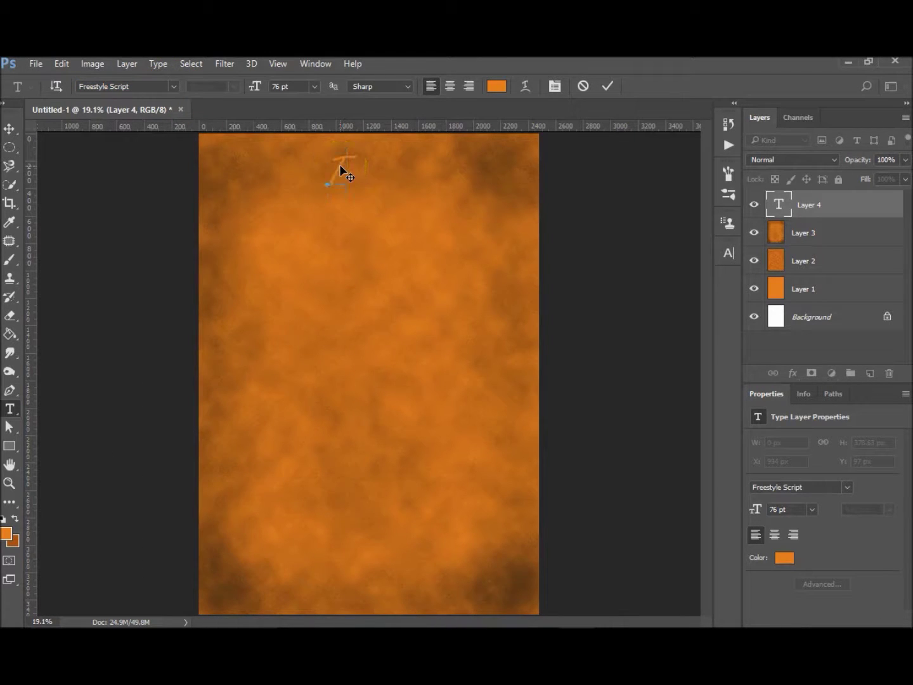
text(his is a Certifica)
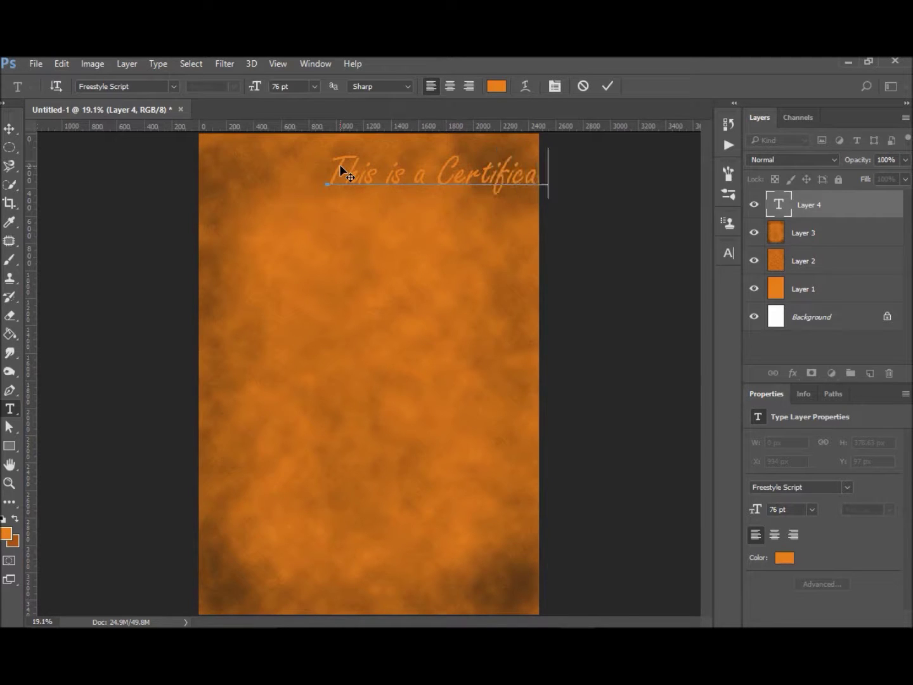
click(9, 129)
Step: Centre the title horizontally on the page by aligning it with the Background layer
drag(489, 173, 430, 179)
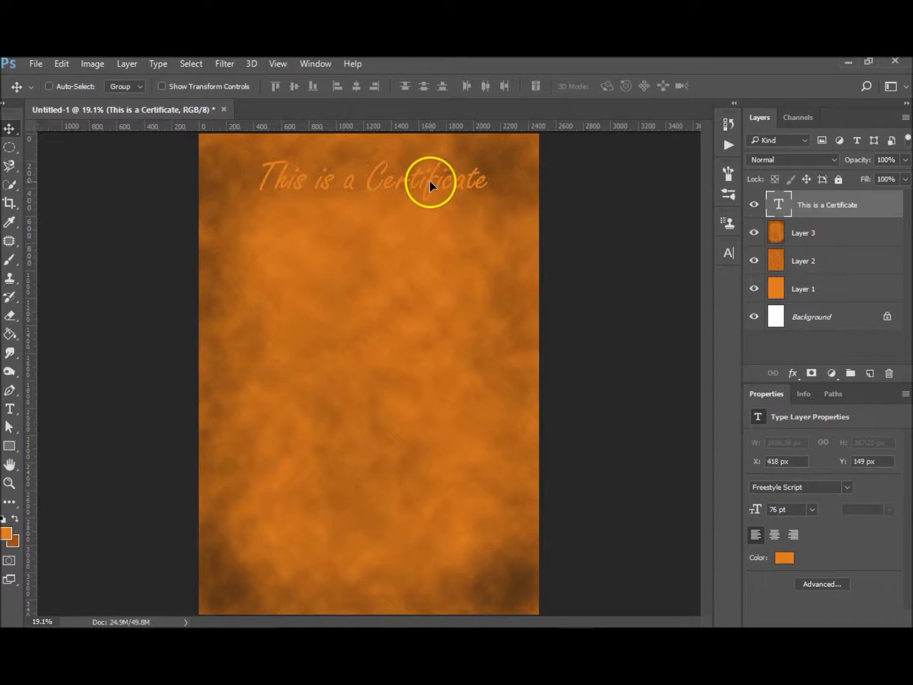
click(844, 322)
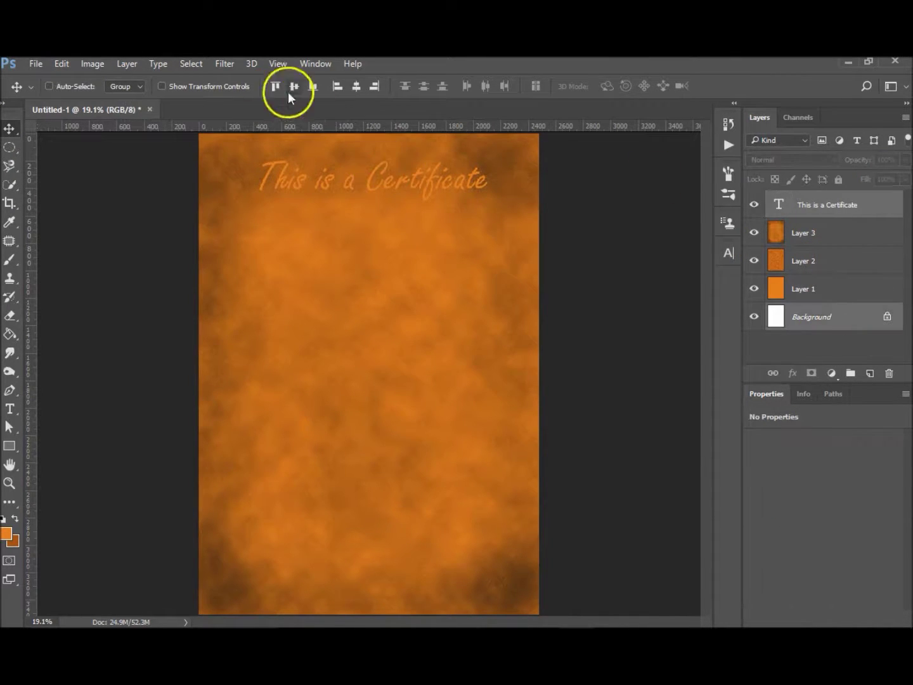
click(357, 89)
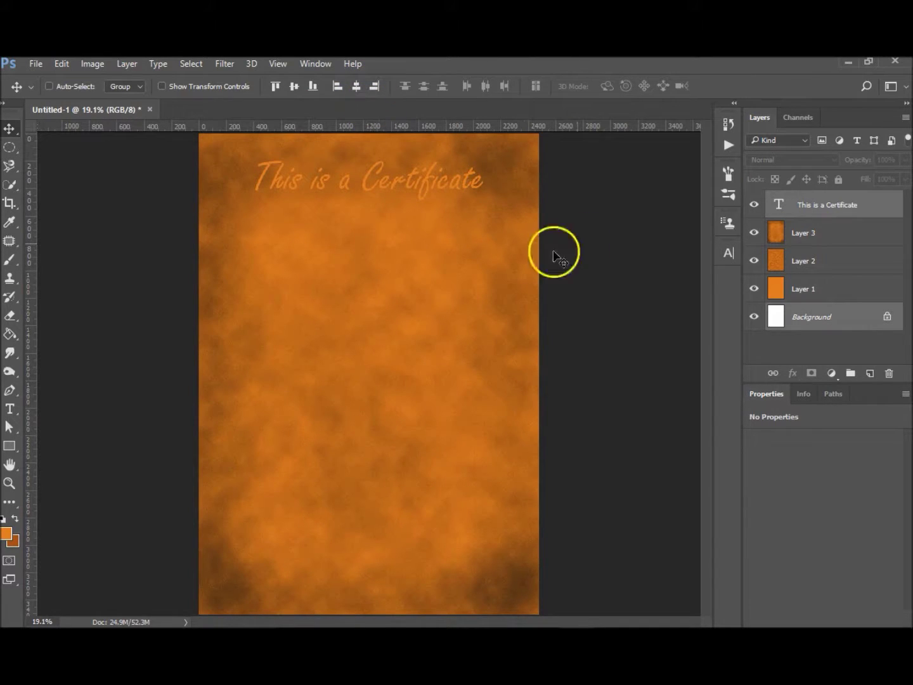
click(862, 205)
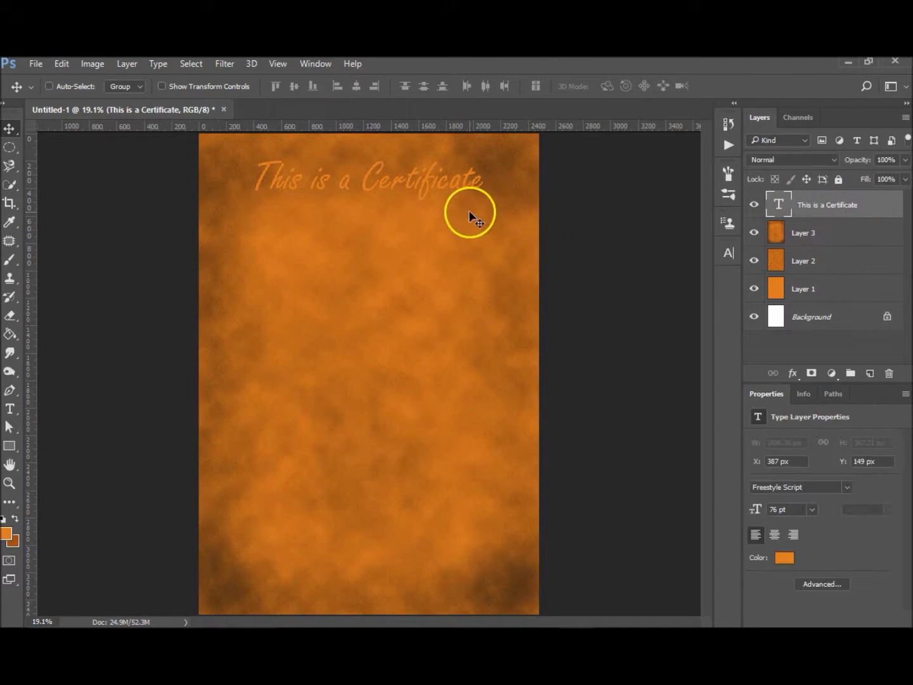
Step: Recolour the whole title text dark brown 502d0d
key(t)
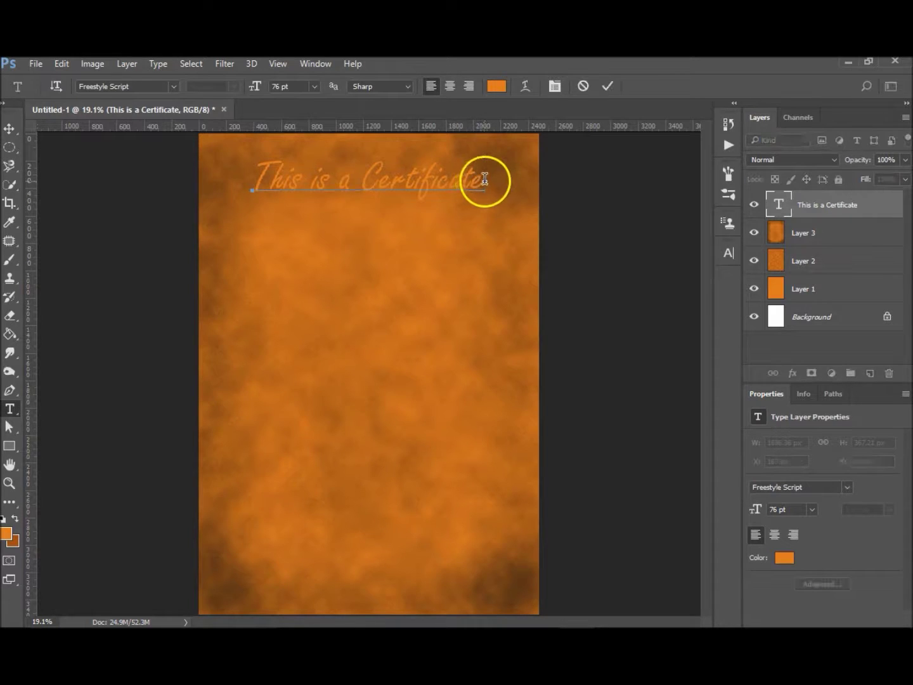
double_click(483, 181)
drag(409, 184, 279, 184)
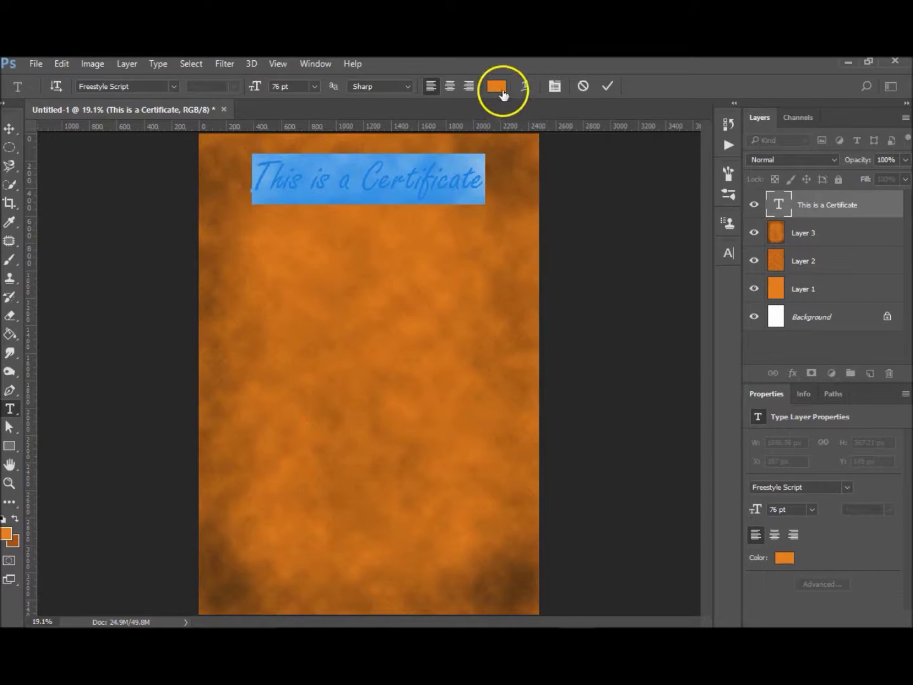
click(497, 86)
click(704, 235)
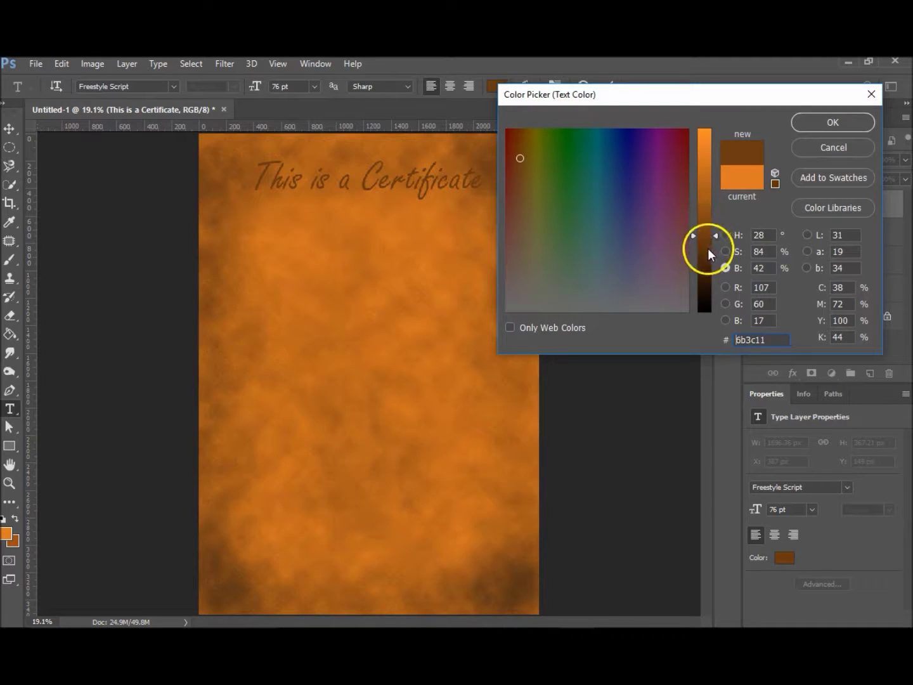
click(706, 255)
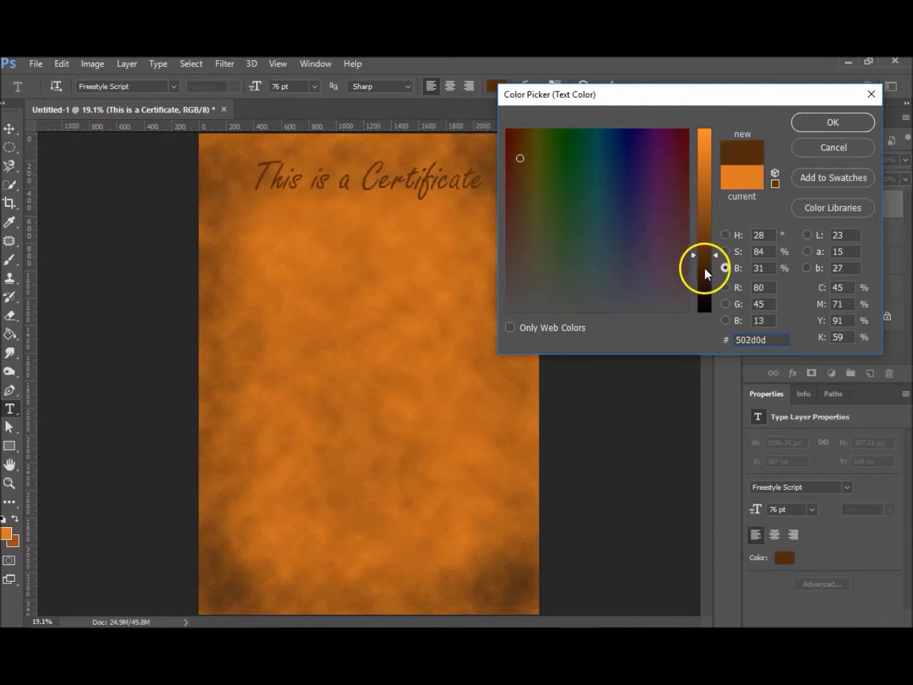
click(844, 125)
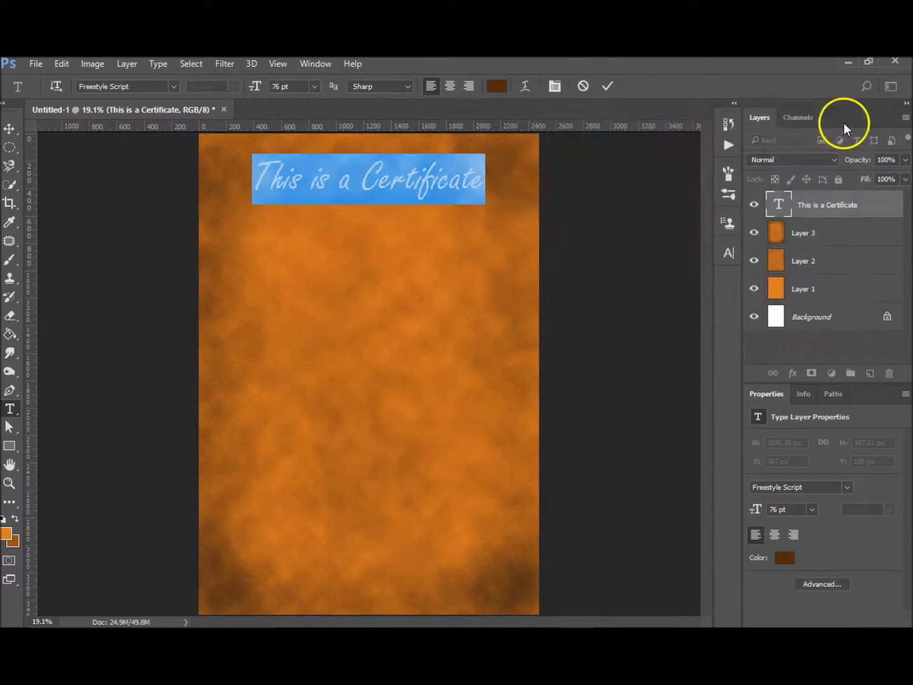
click(9, 130)
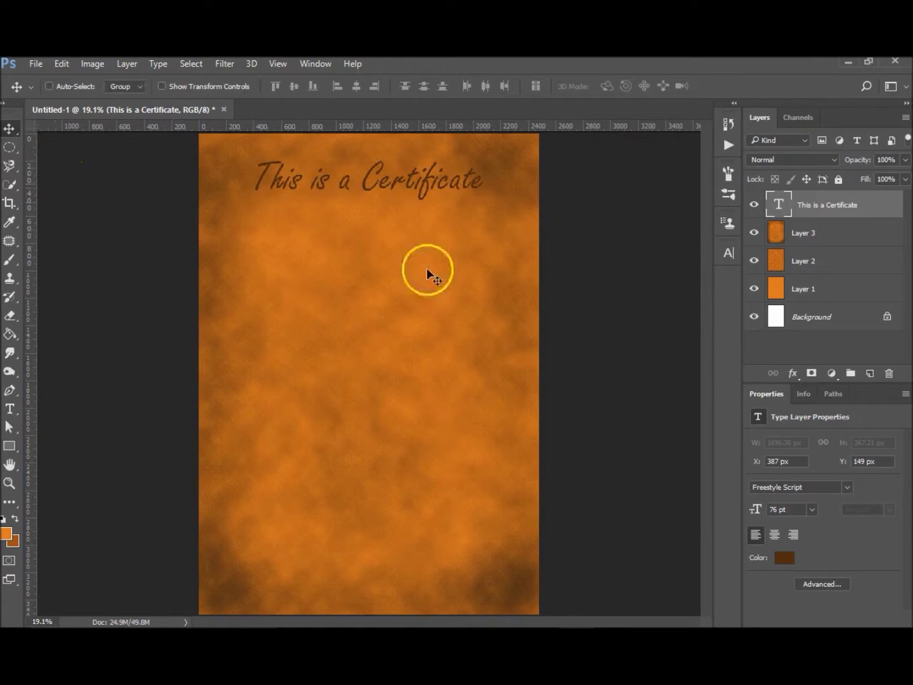
click(9, 483)
Step: Zoom in on the start of the title and convert the title layer to a smart object
drag(220, 151, 374, 257)
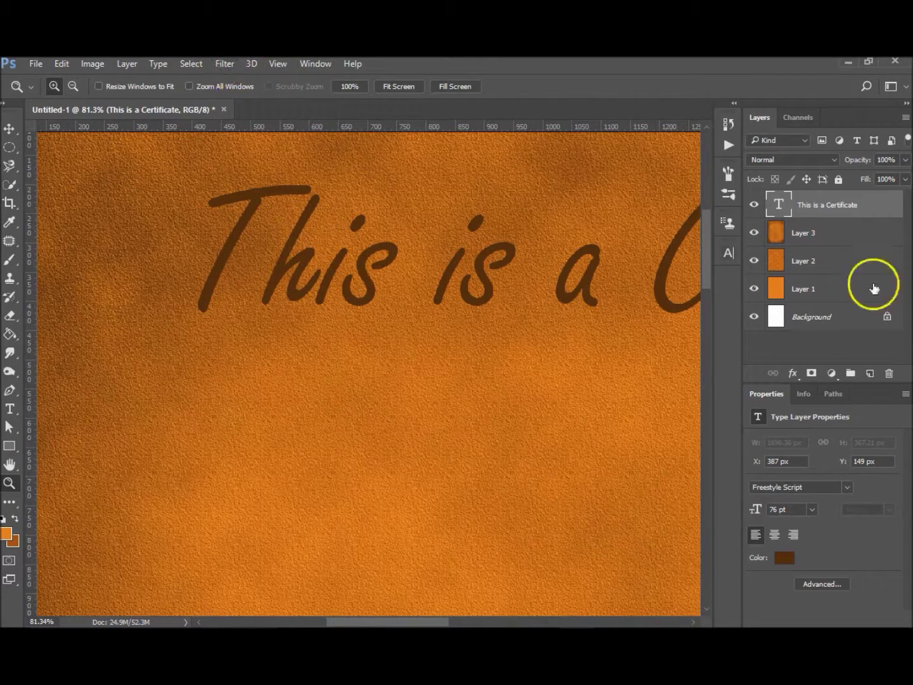
right_click(842, 205)
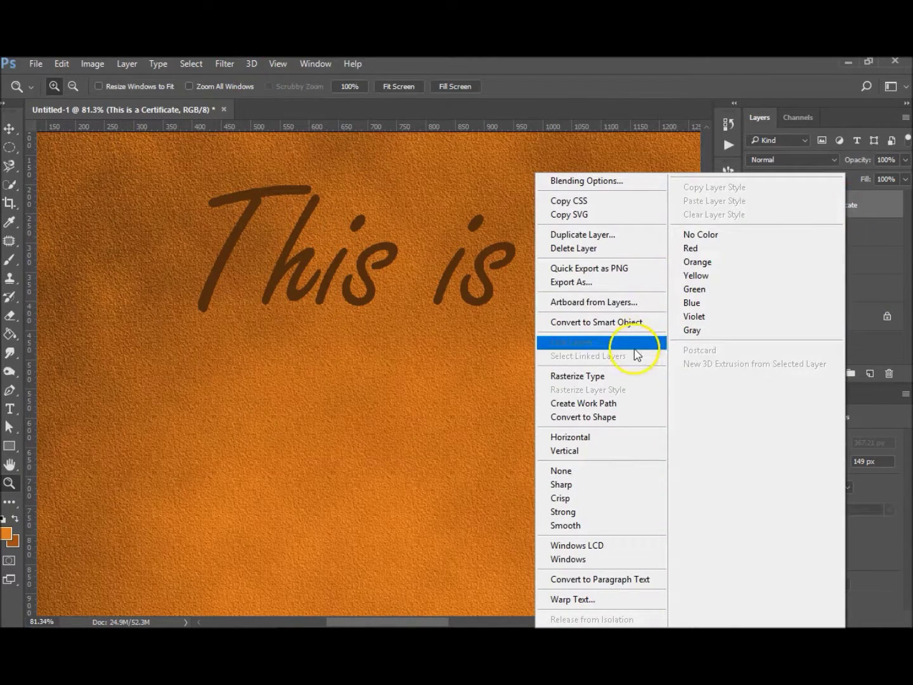
click(624, 322)
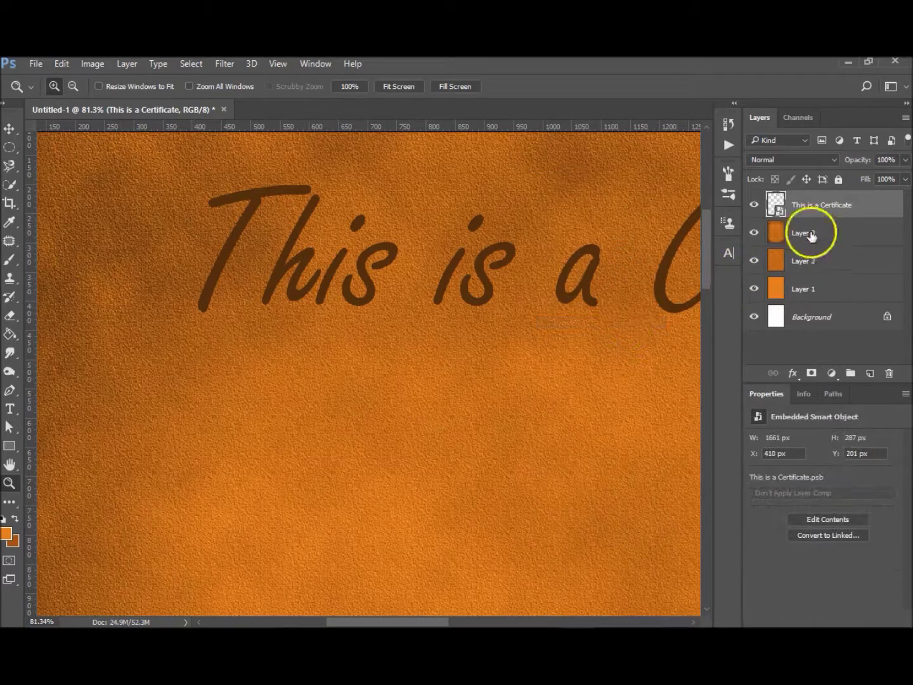
Step: Apply a Filter Gallery Texturizer with Sandstone texture, 80% scaling and relief 4 to the title
click(221, 63)
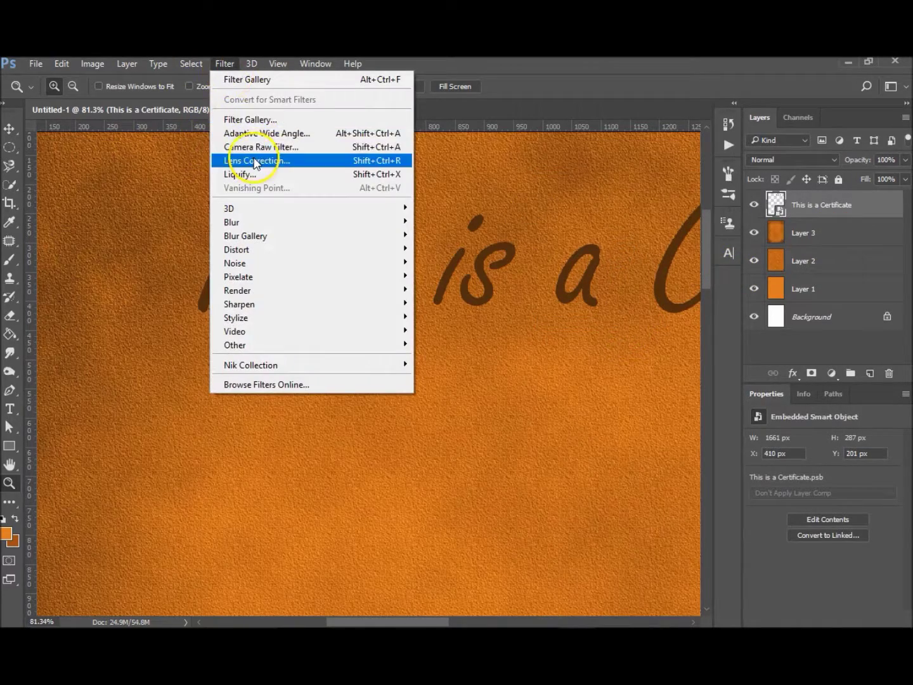
click(256, 122)
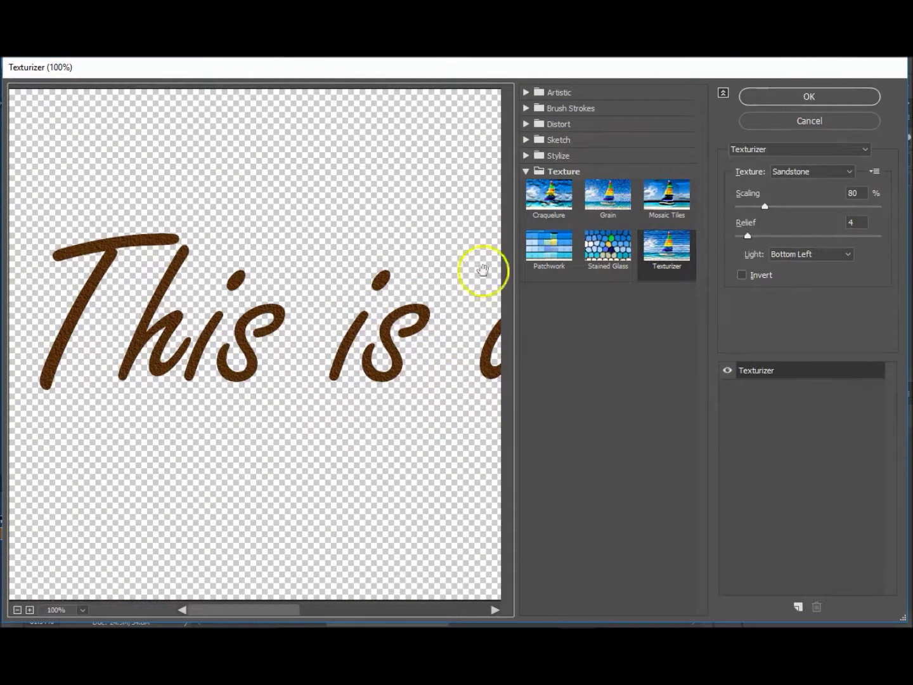
click(846, 98)
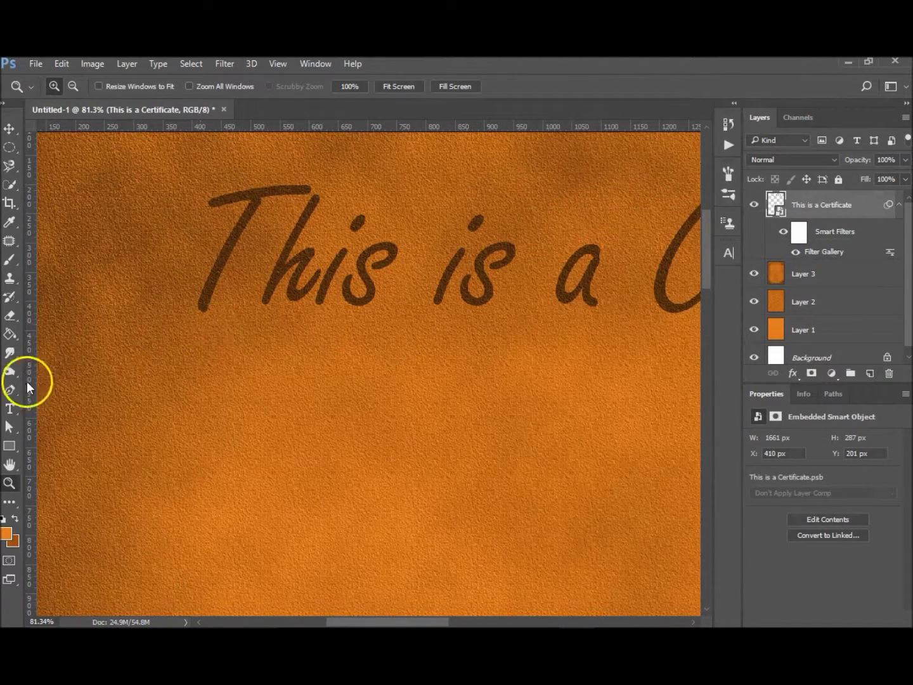
Step: Select the Burn tool and rasterize the textured title layer
click(11, 374)
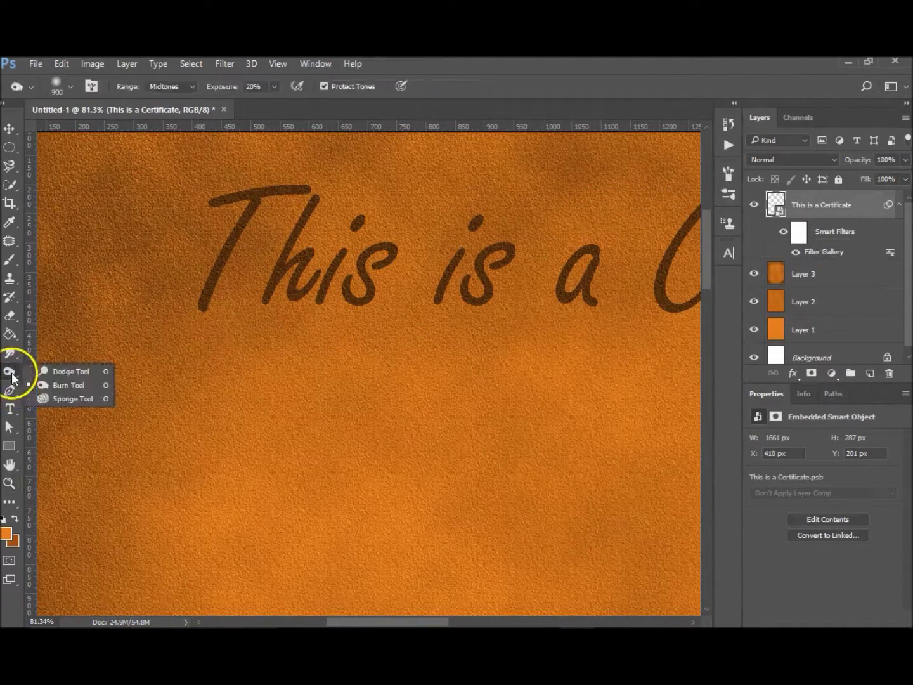
click(77, 372)
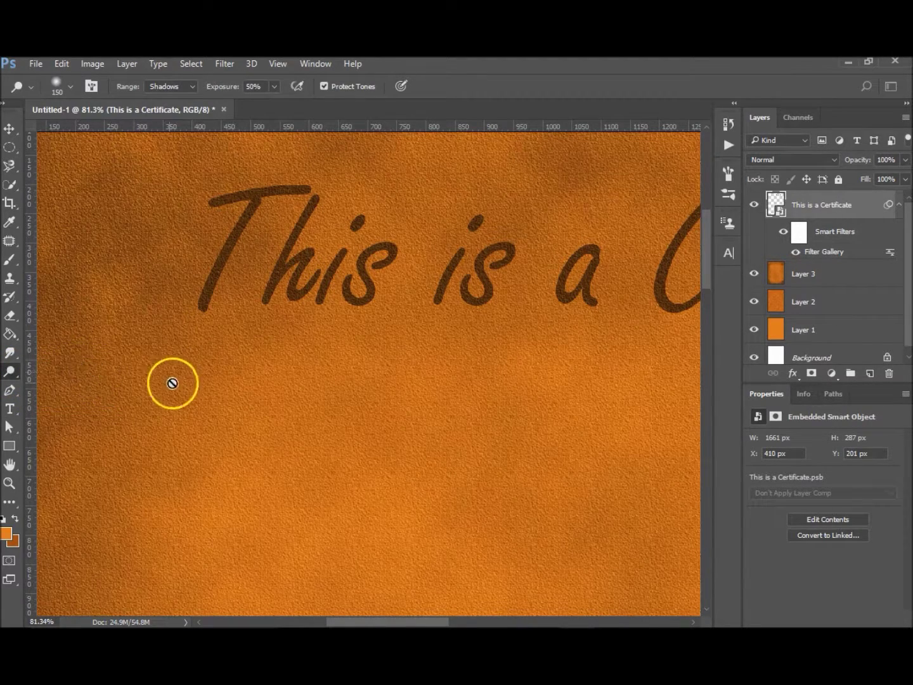
click(365, 309)
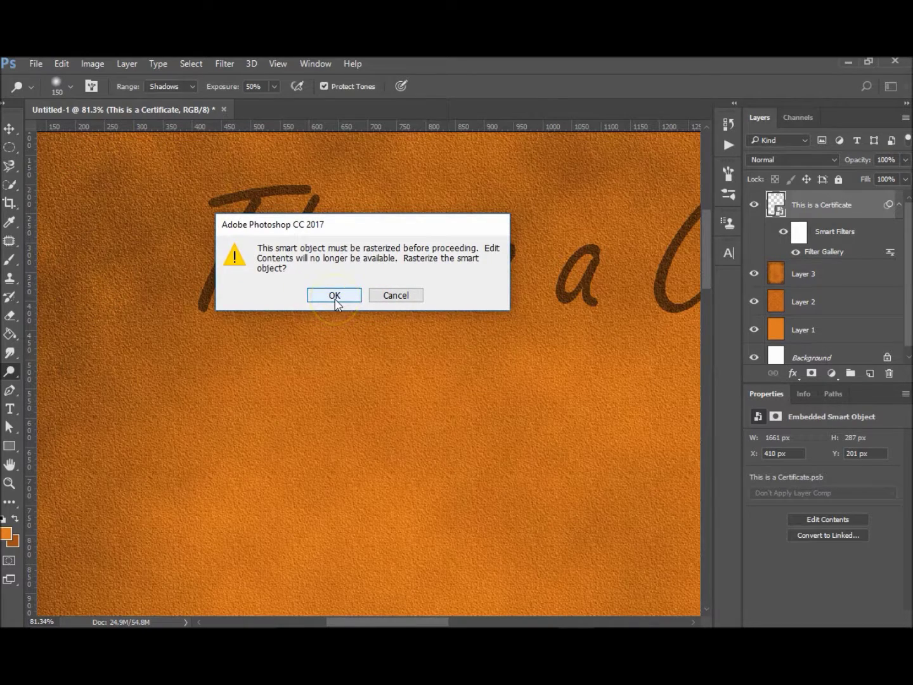
click(334, 296)
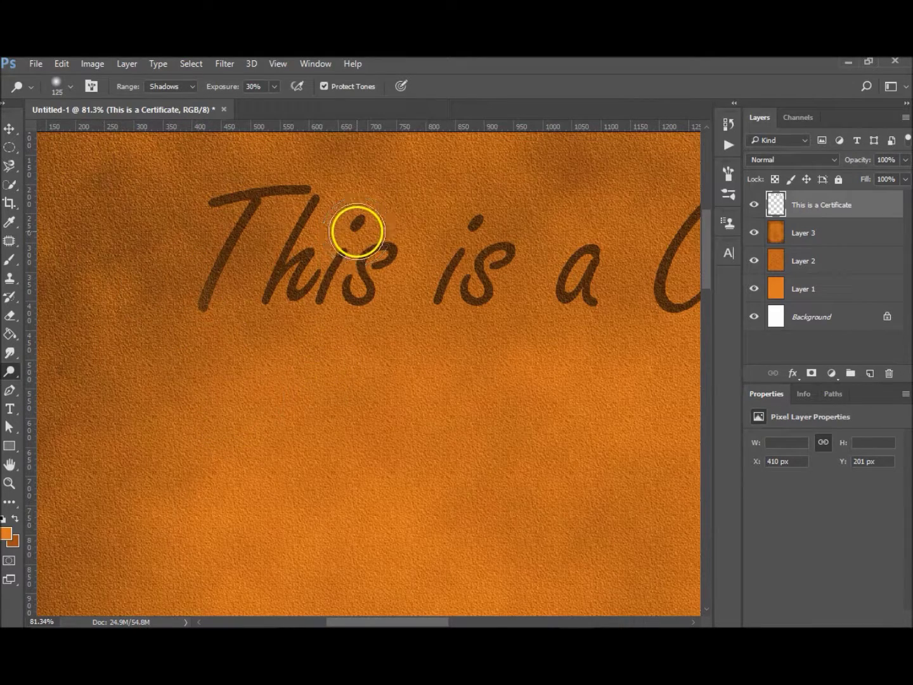
Step: With a smaller brush, burn the T crossbar, the s in 'is' and the a, then fit the page to the window
key(bracketleft)
key(bracketleft)
drag(290, 182, 289, 207)
drag(497, 241, 510, 266)
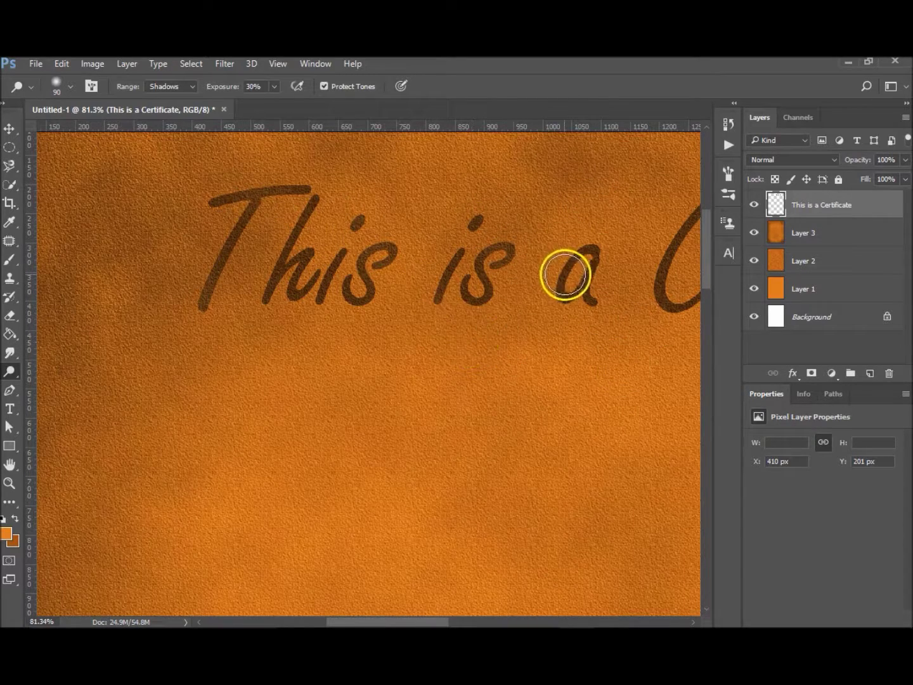
drag(565, 276, 593, 293)
key(ctrl+0)
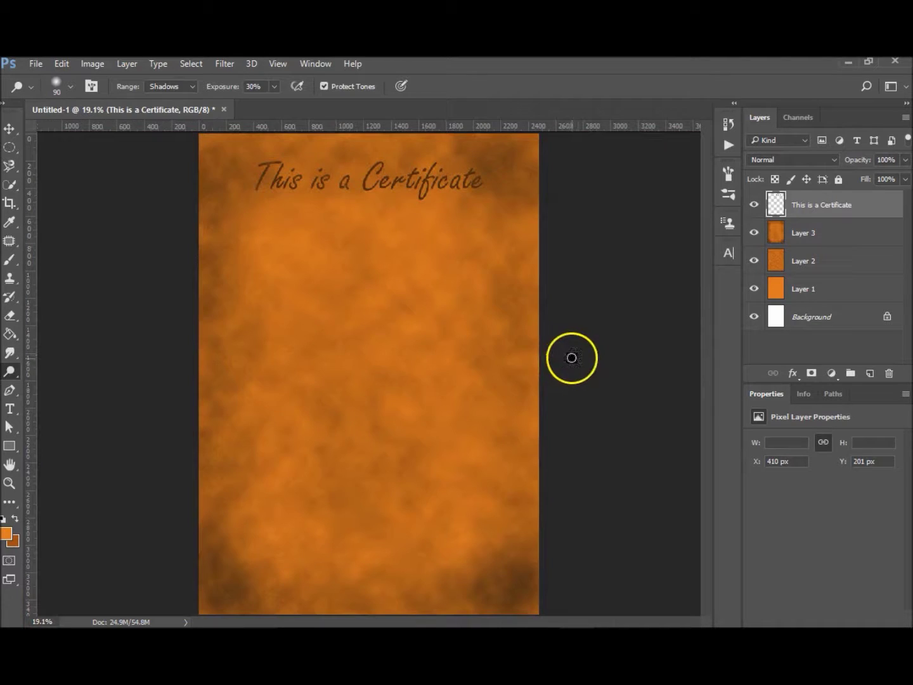